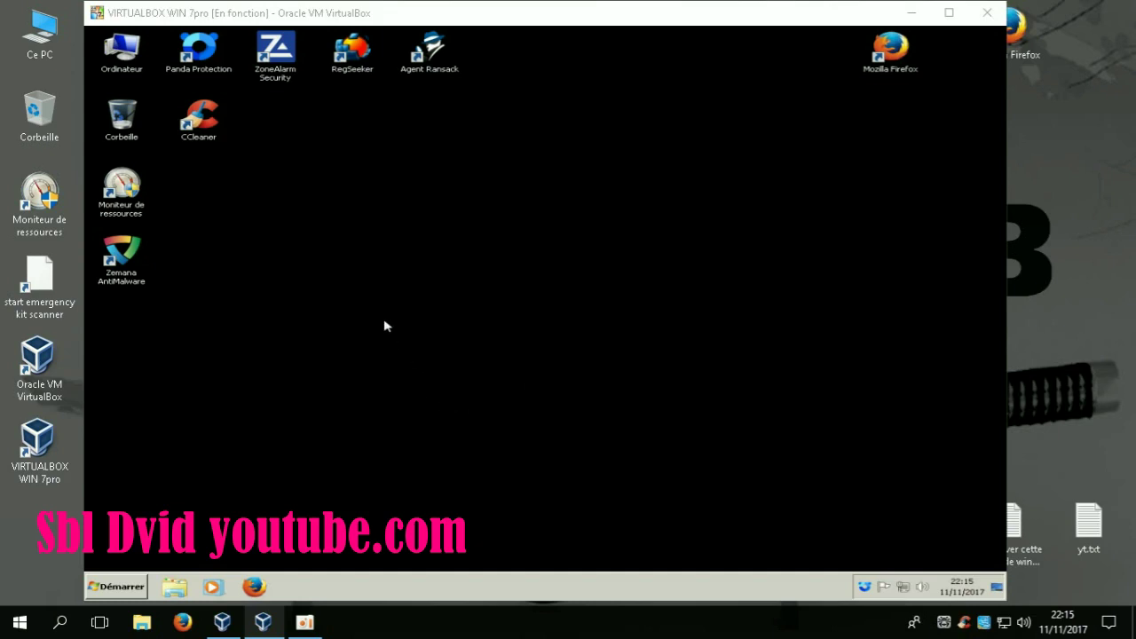
# Turn on "Demander avant de neutraliser un virus" in Panda Protection's antivirus permanent protection settings and close the program.
pyautogui.click(196, 61)
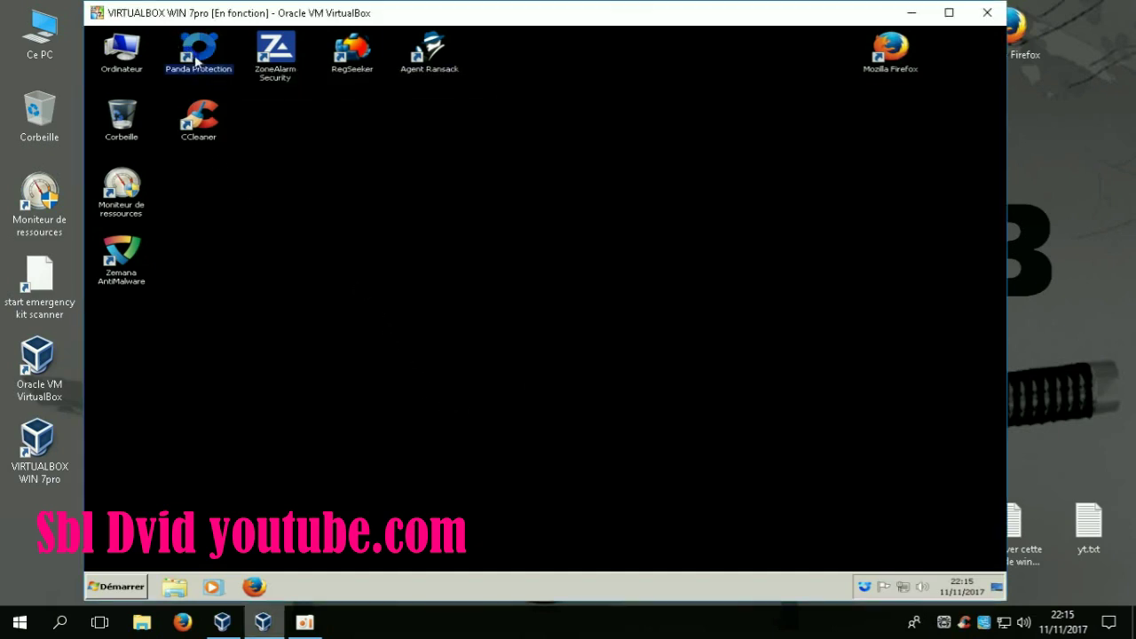
pyautogui.doubleClick(198, 61)
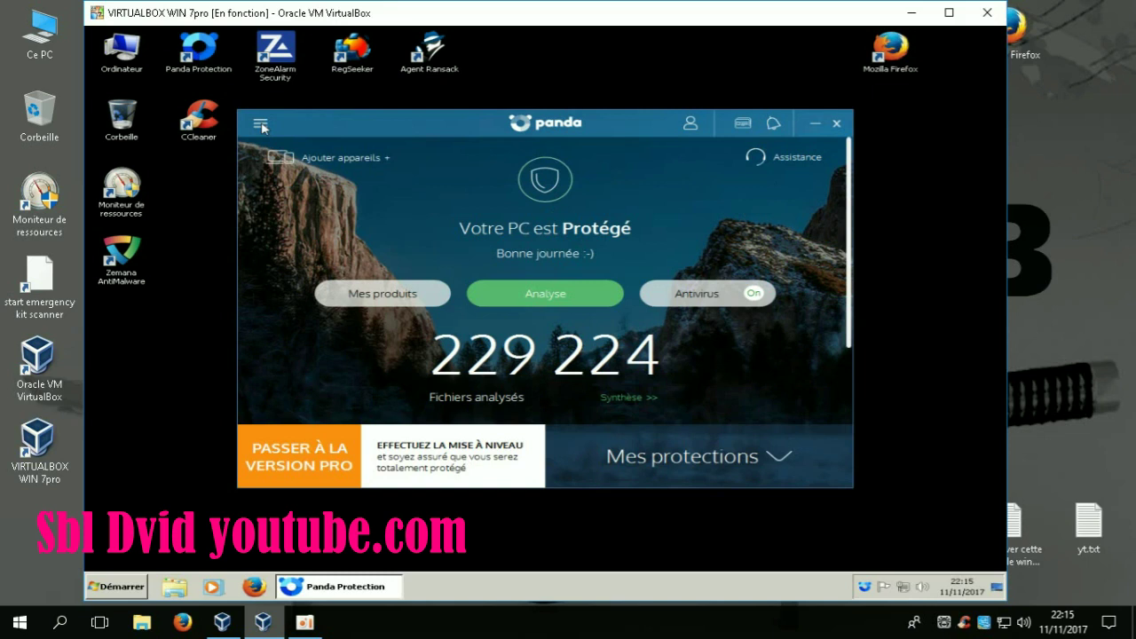
pyautogui.click(693, 301)
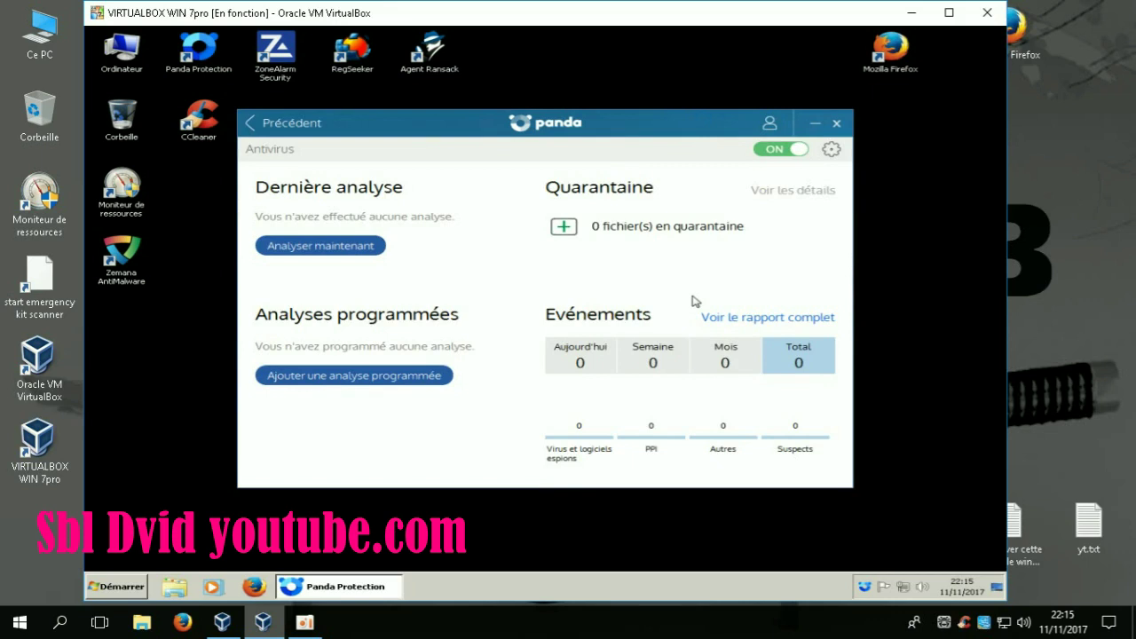
pyautogui.click(830, 151)
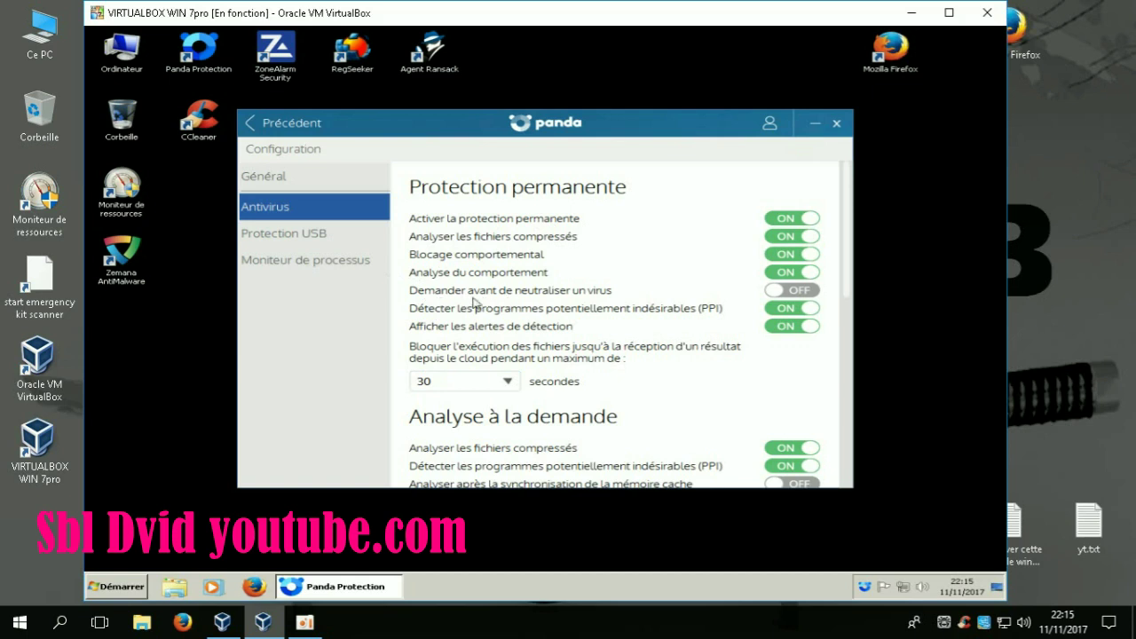
pyautogui.click(769, 293)
pyautogui.click(794, 294)
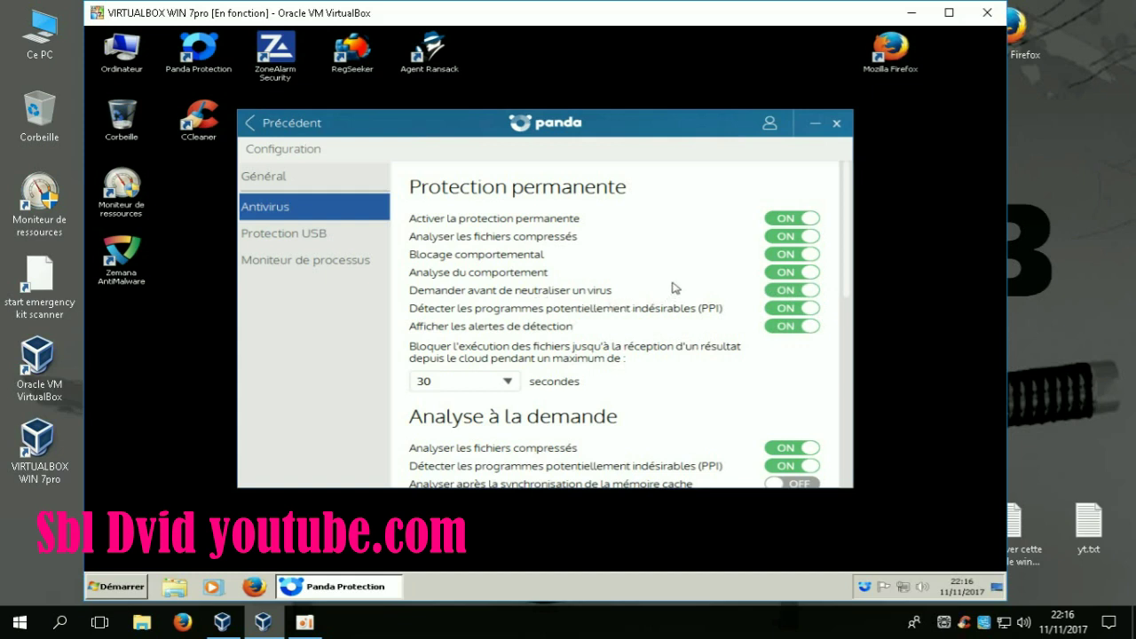
pyautogui.click(836, 123)
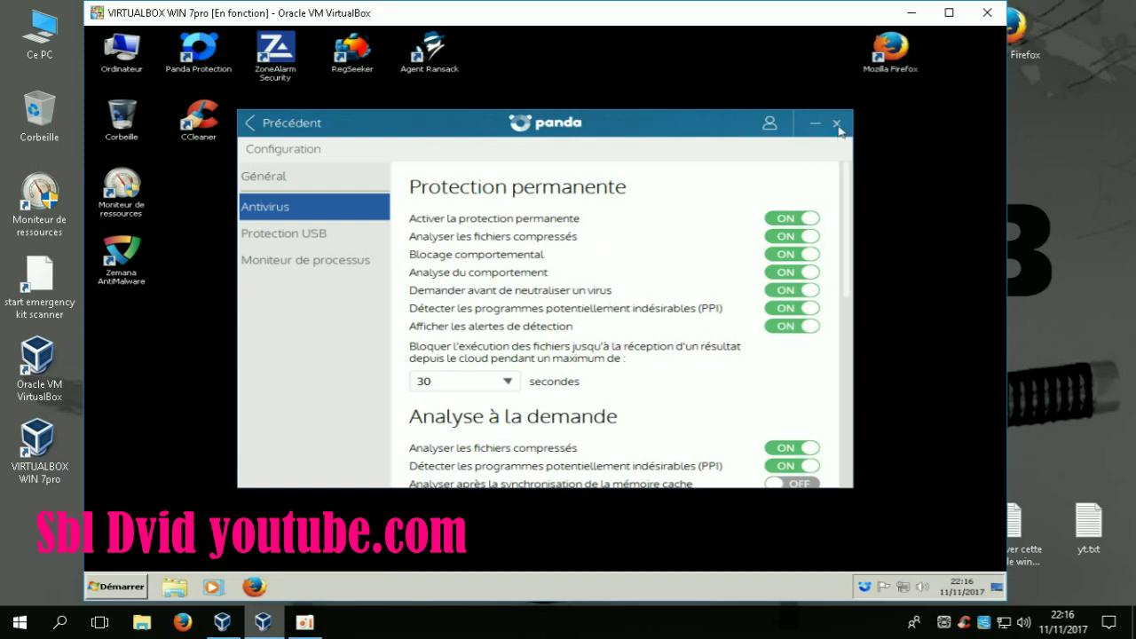
pyautogui.click(386, 206)
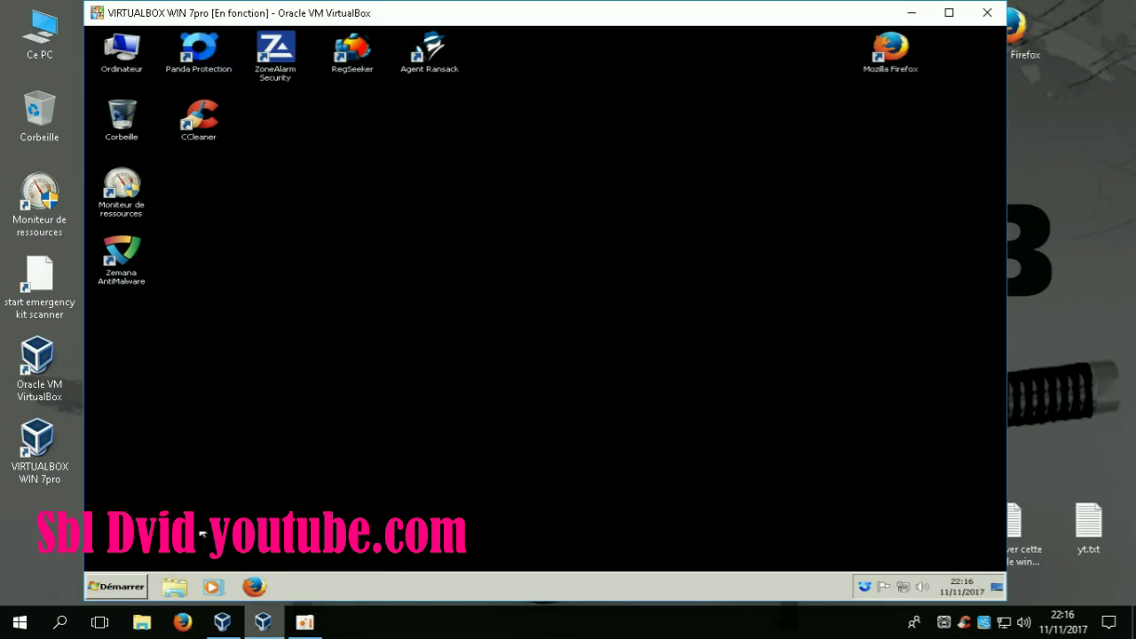
# Extract malwares samples 100.zip from the Téléchargements folder to its proposed destination, ignoring the copy error for all items.
pyautogui.click(175, 587)
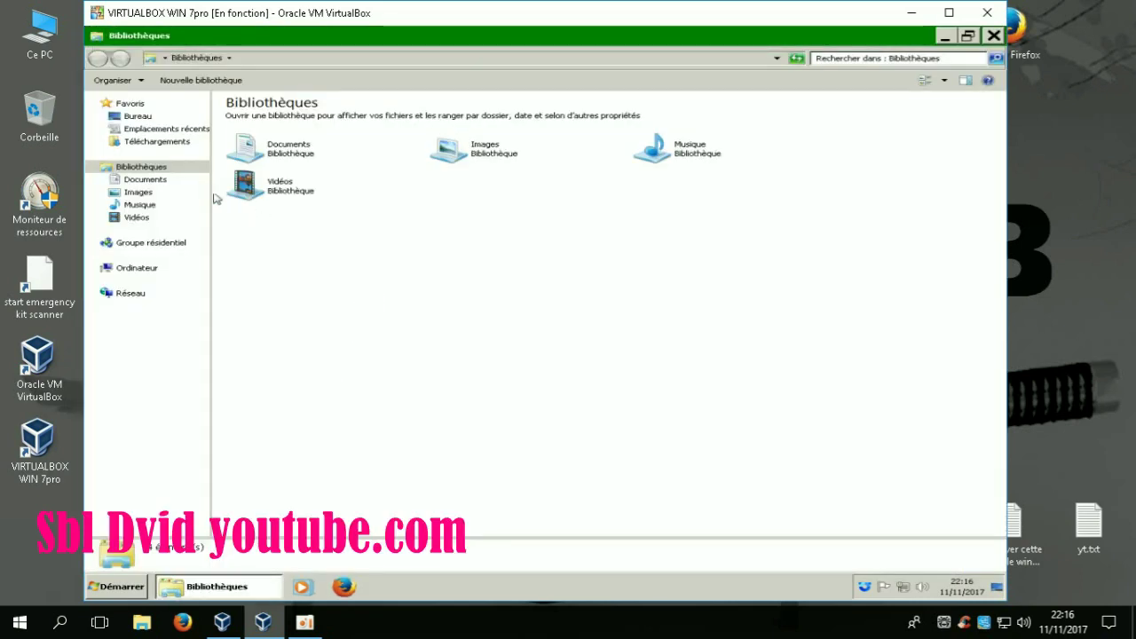
pyautogui.click(175, 142)
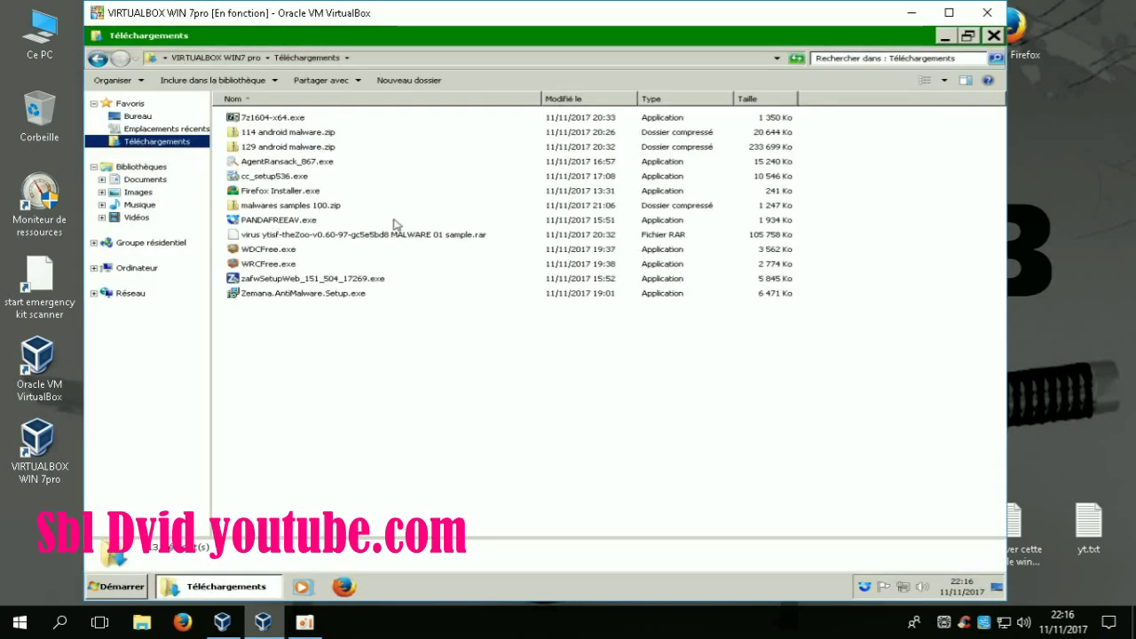
pyautogui.click(328, 211)
pyautogui.rightClick(326, 209)
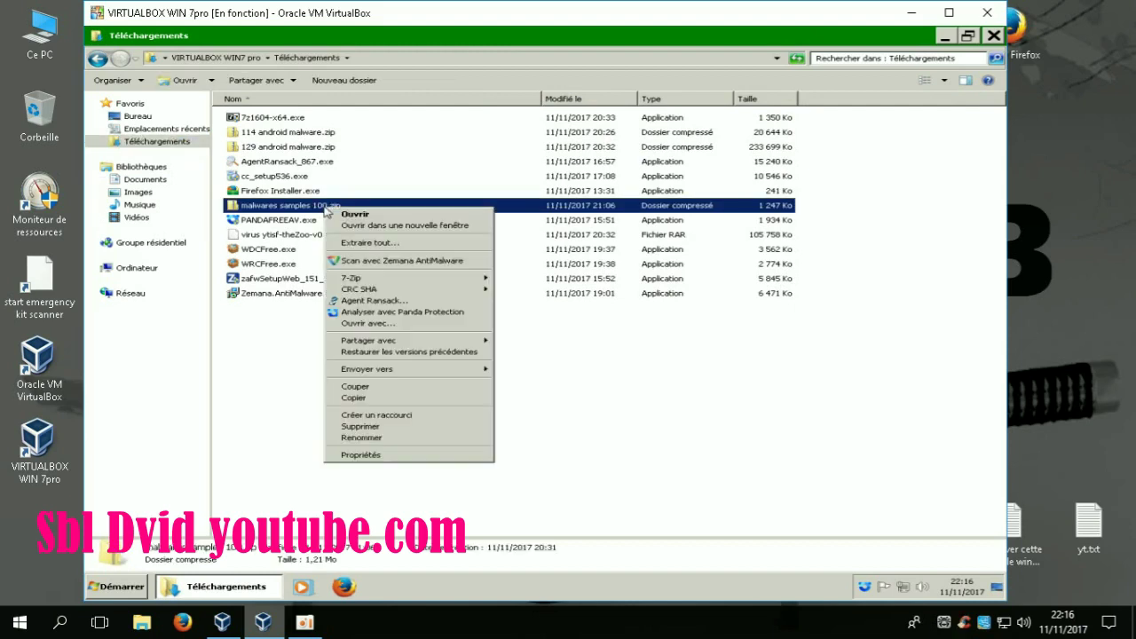
pyautogui.click(369, 243)
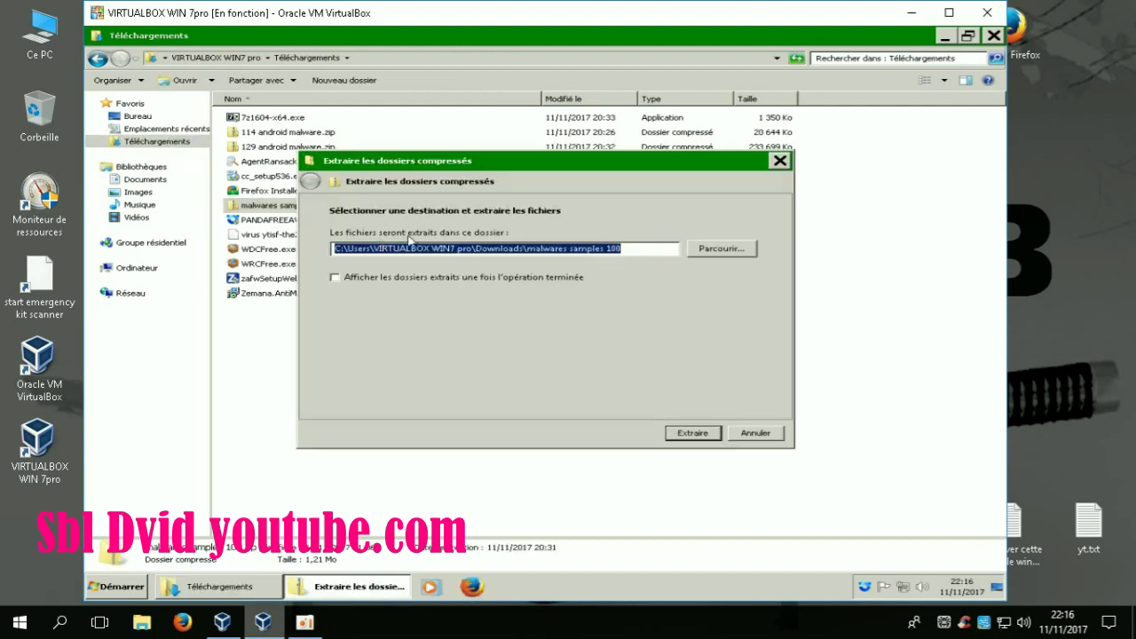
pyautogui.click(691, 433)
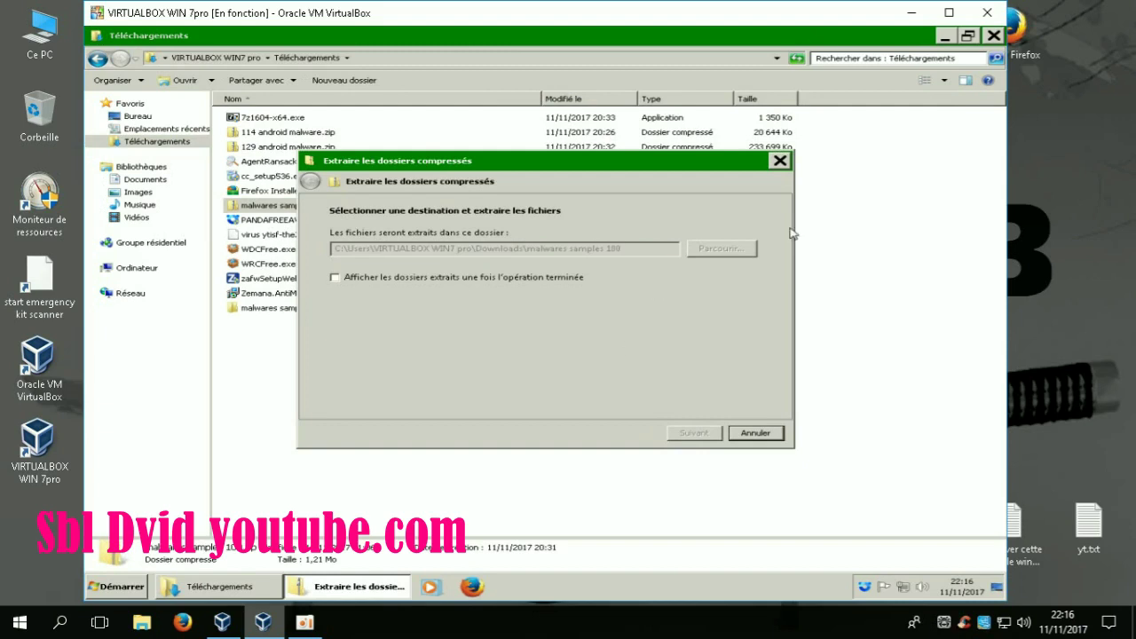
pyautogui.click(943, 38)
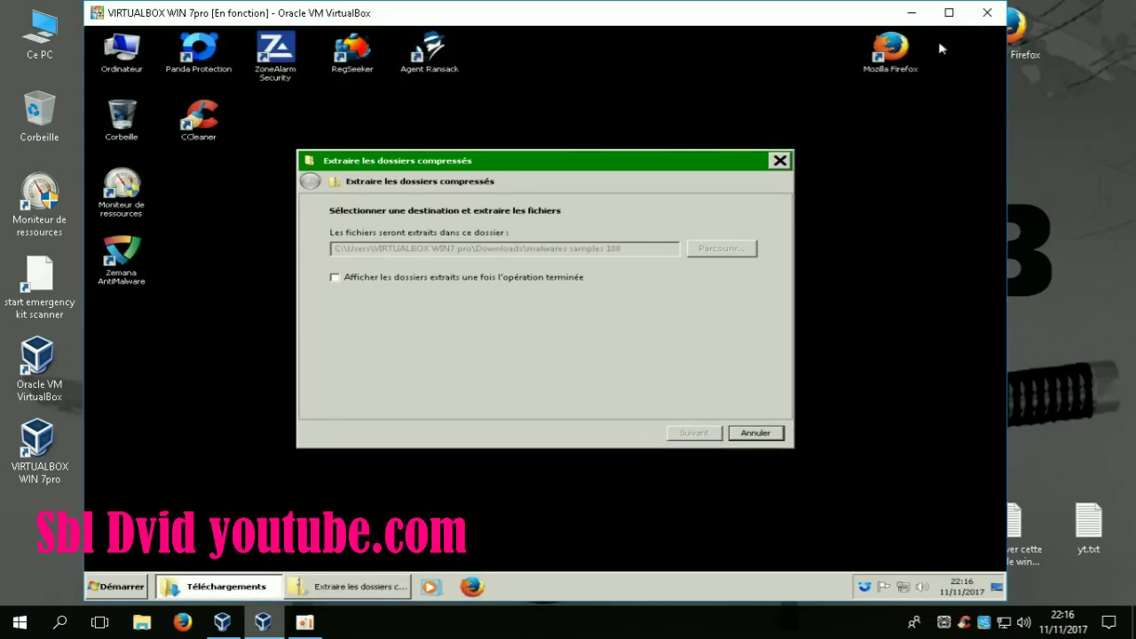
pyautogui.click(387, 400)
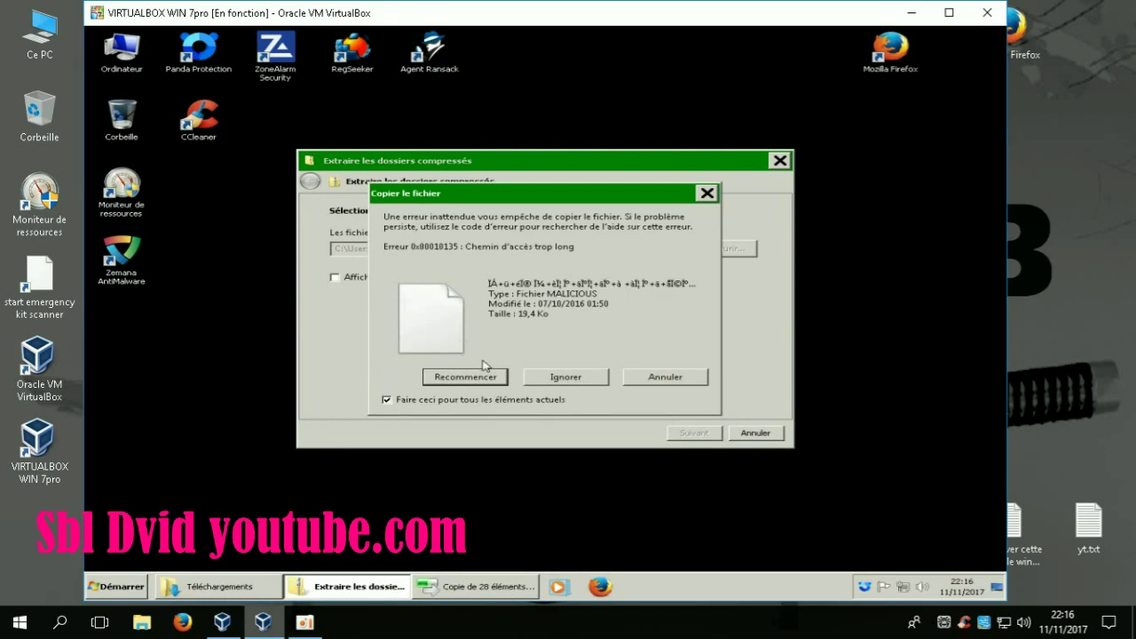
pyautogui.click(552, 379)
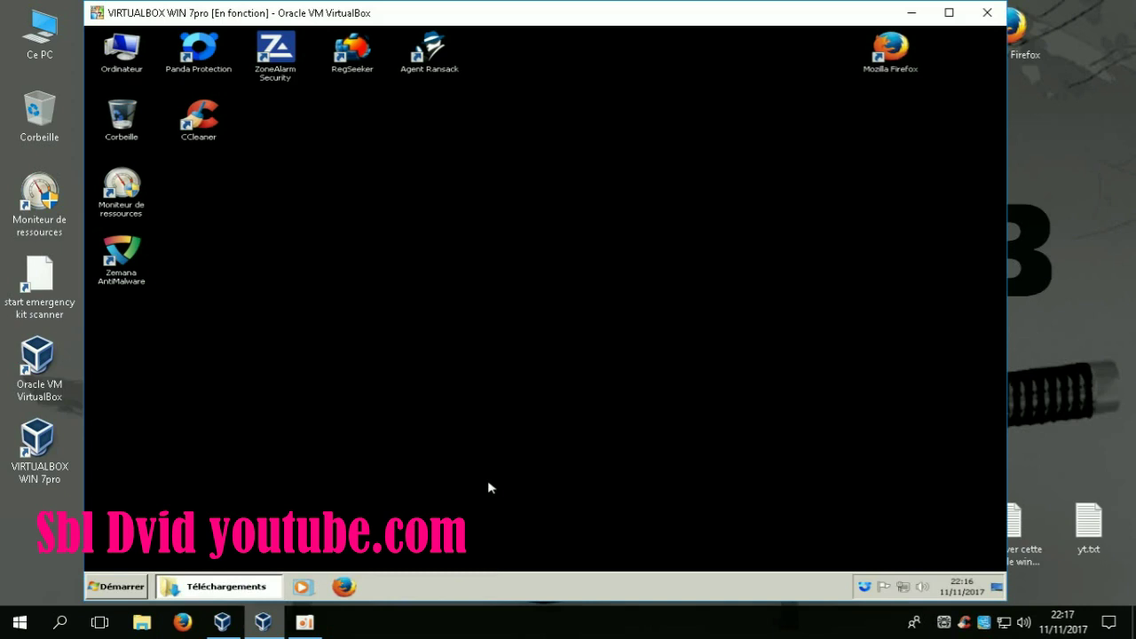
# Inspect the contents of several subfolders in the extracted malwares samples 100 folder.
pyautogui.click(232, 587)
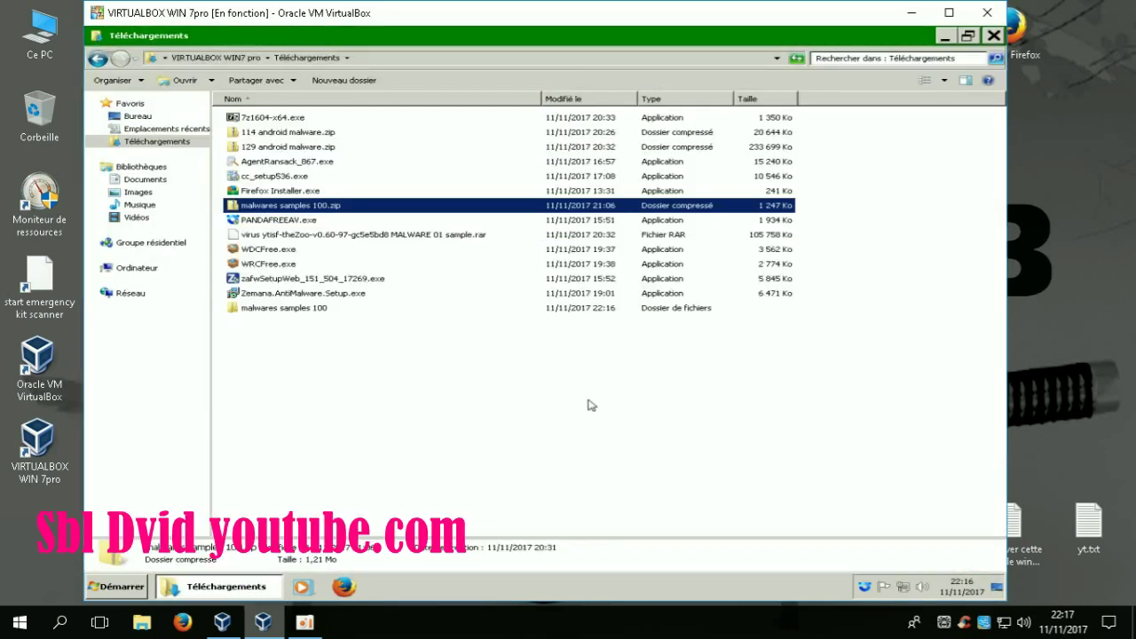
pyautogui.doubleClick(307, 309)
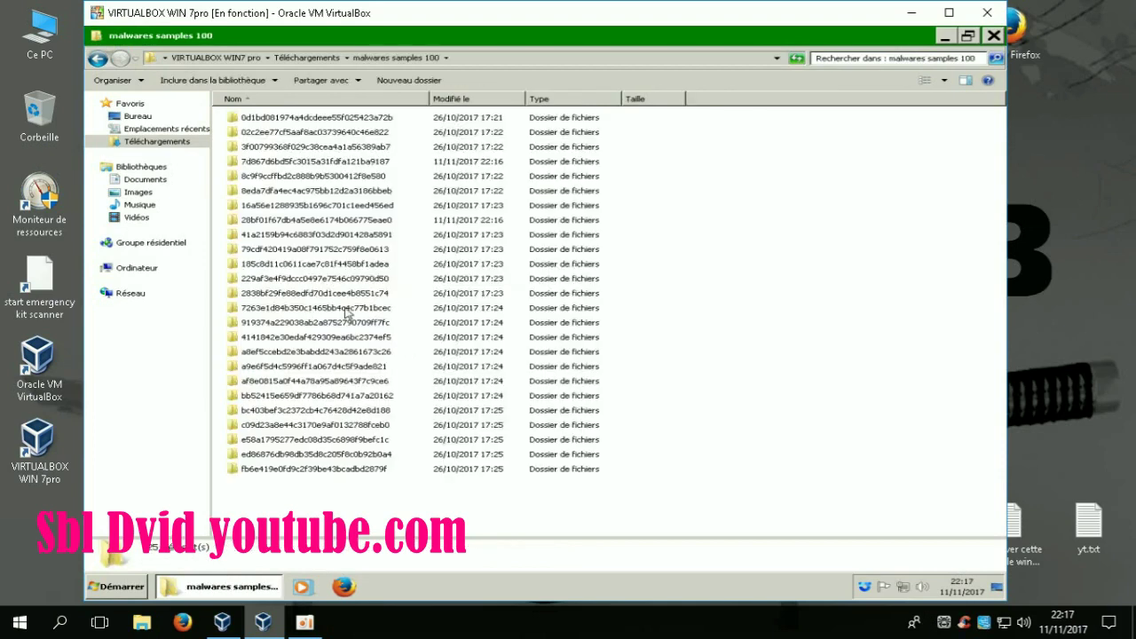
pyautogui.doubleClick(345, 310)
pyautogui.click(98, 58)
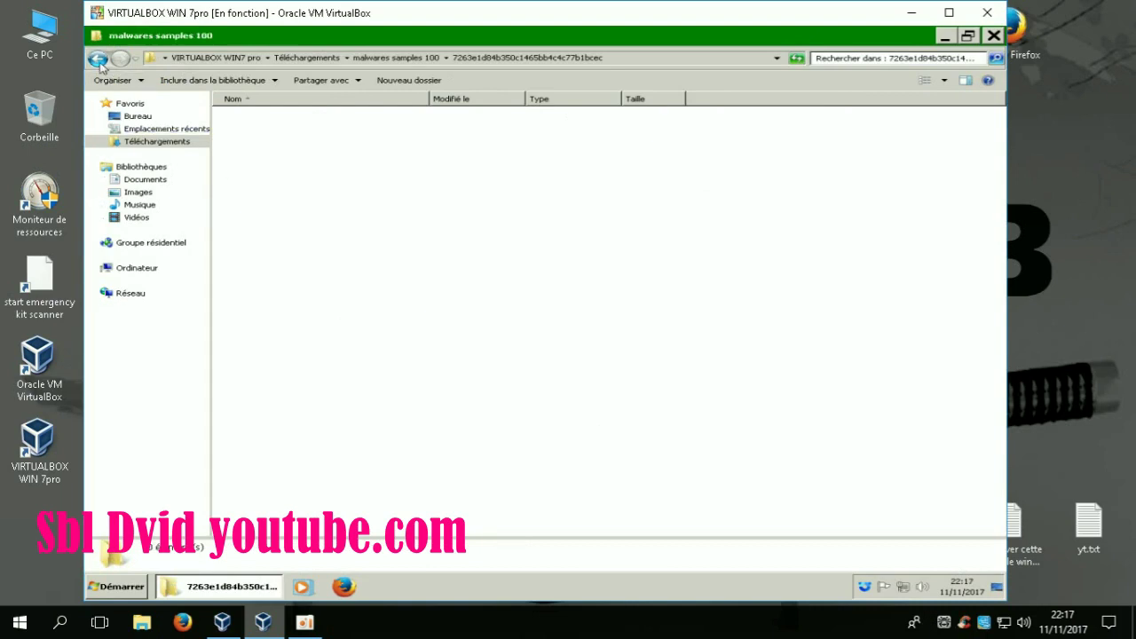
pyautogui.doubleClick(285, 182)
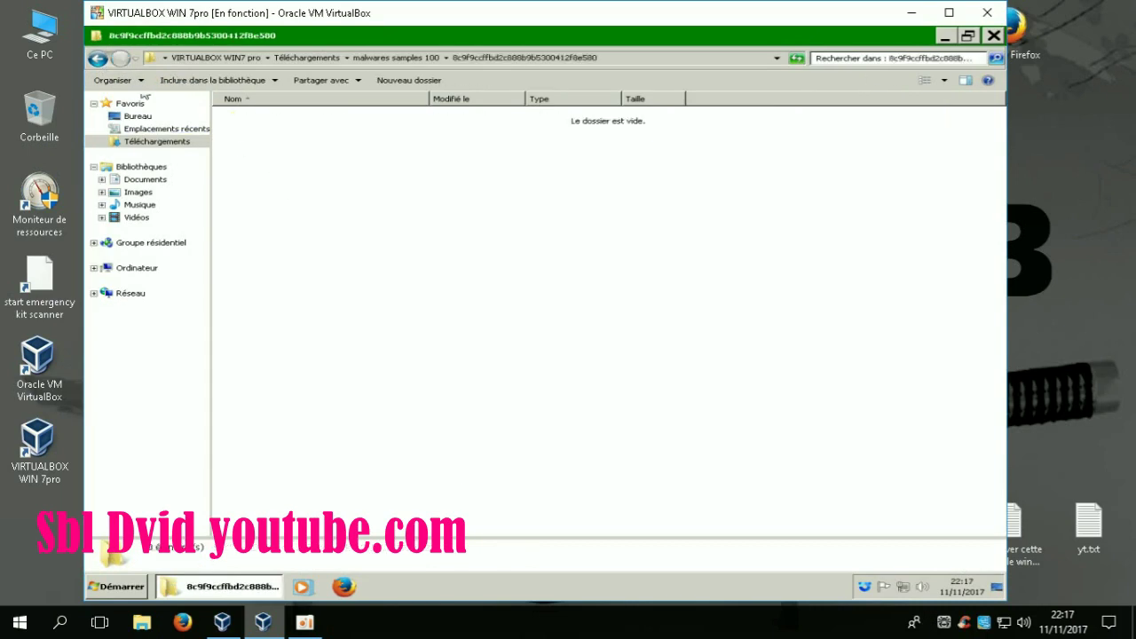
pyautogui.click(98, 58)
pyautogui.doubleClick(306, 152)
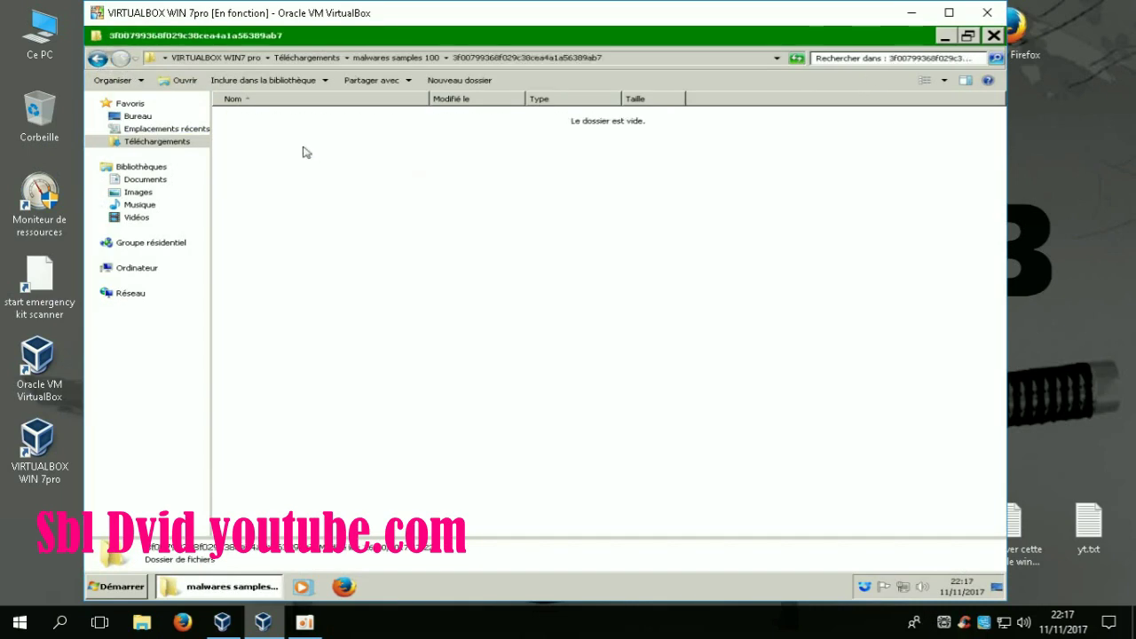
pyautogui.click(102, 60)
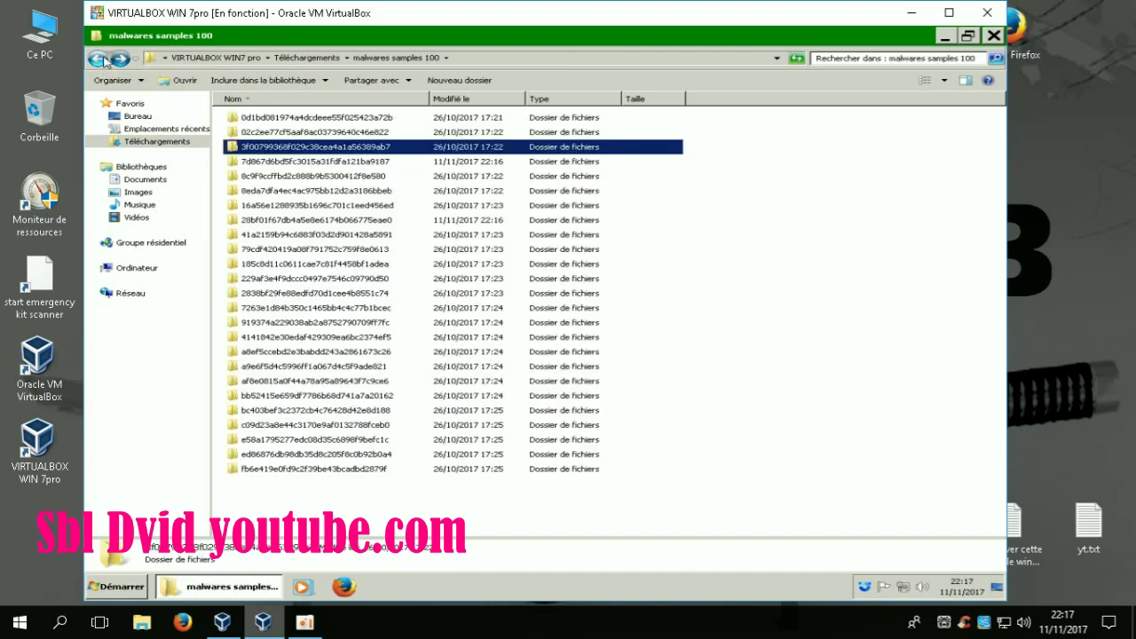
# Delete the extracted malwares samples 100 folder from Téléchargements and close the file explorer.
pyautogui.click(101, 60)
pyautogui.rightClick(284, 120)
pyautogui.click(335, 321)
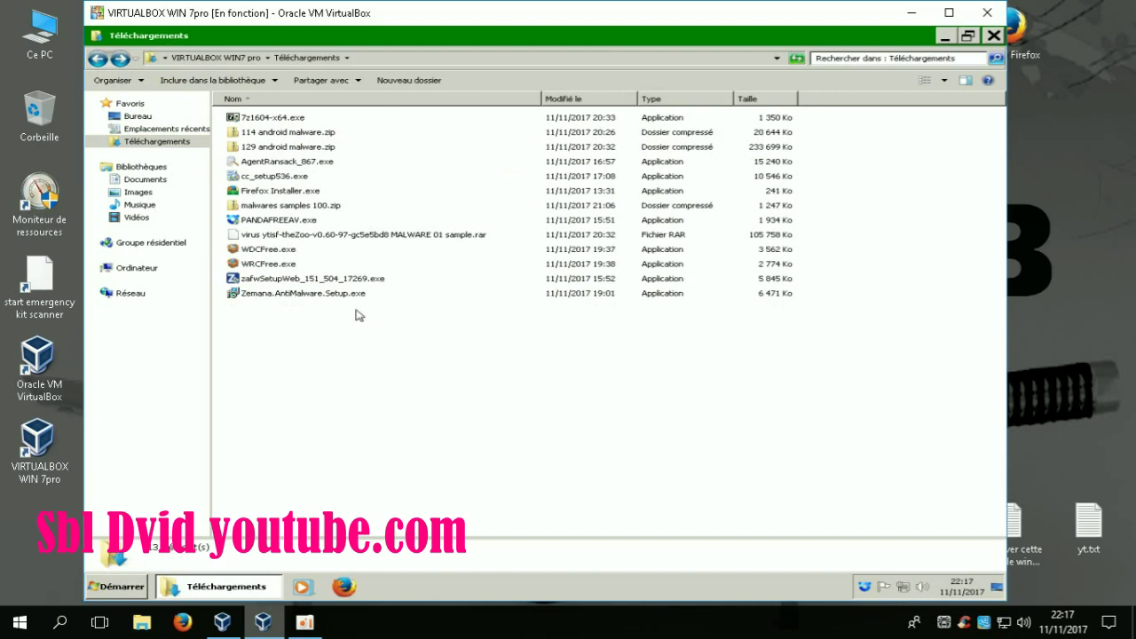
pyautogui.click(993, 35)
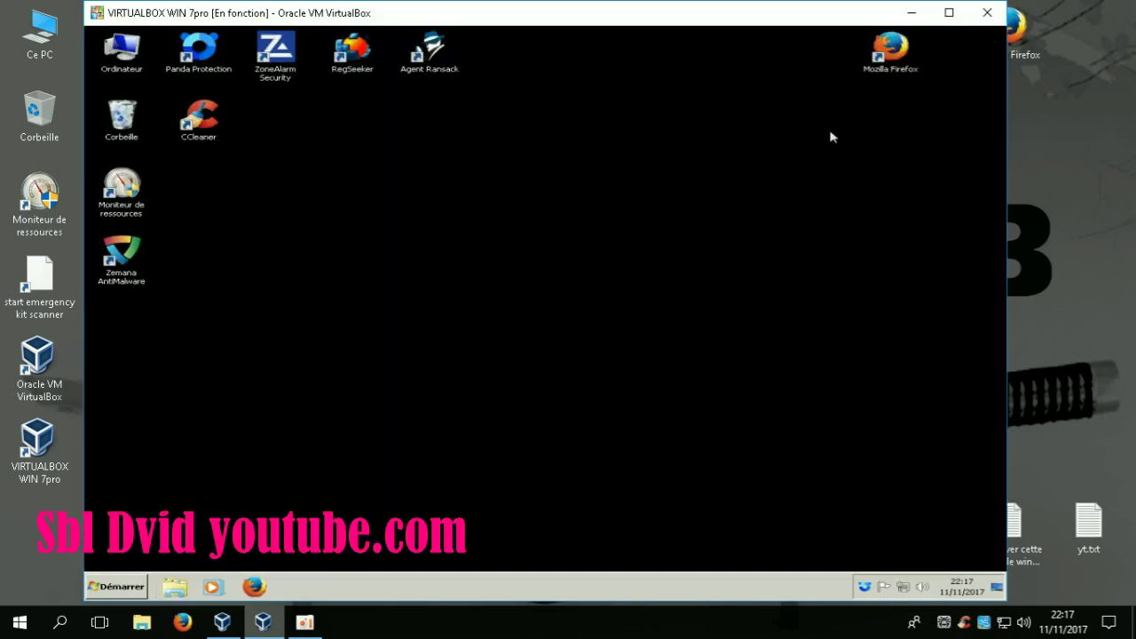
# Empty the virtual machine's Recycle Bin and confirm the permanent deletion.
pyautogui.rightClick(110, 116)
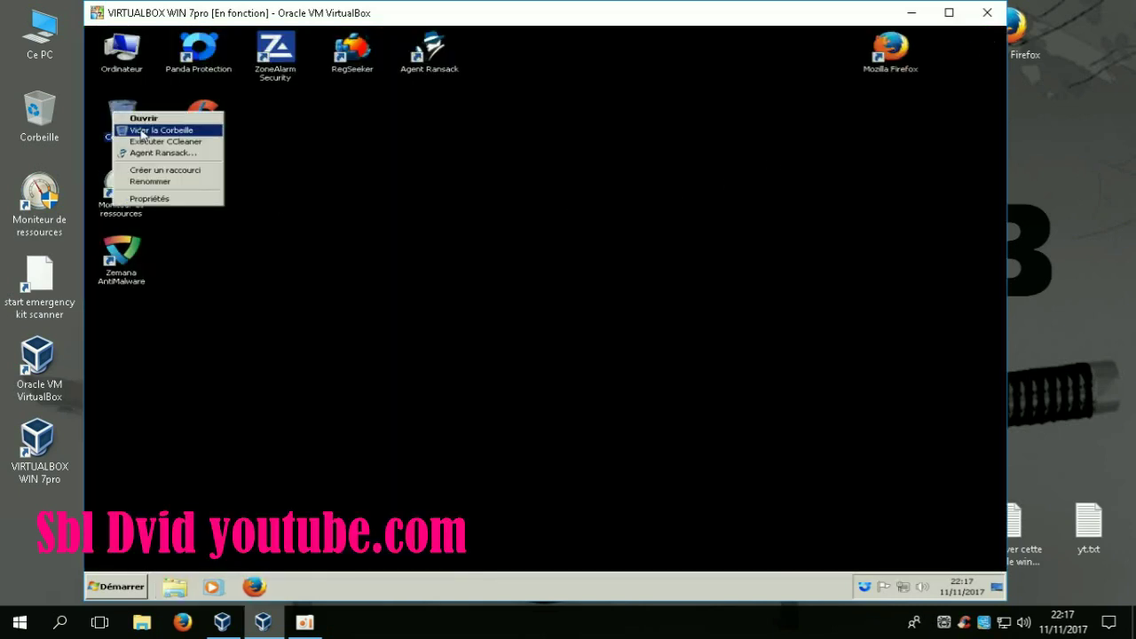
pyautogui.click(146, 129)
pyautogui.click(591, 363)
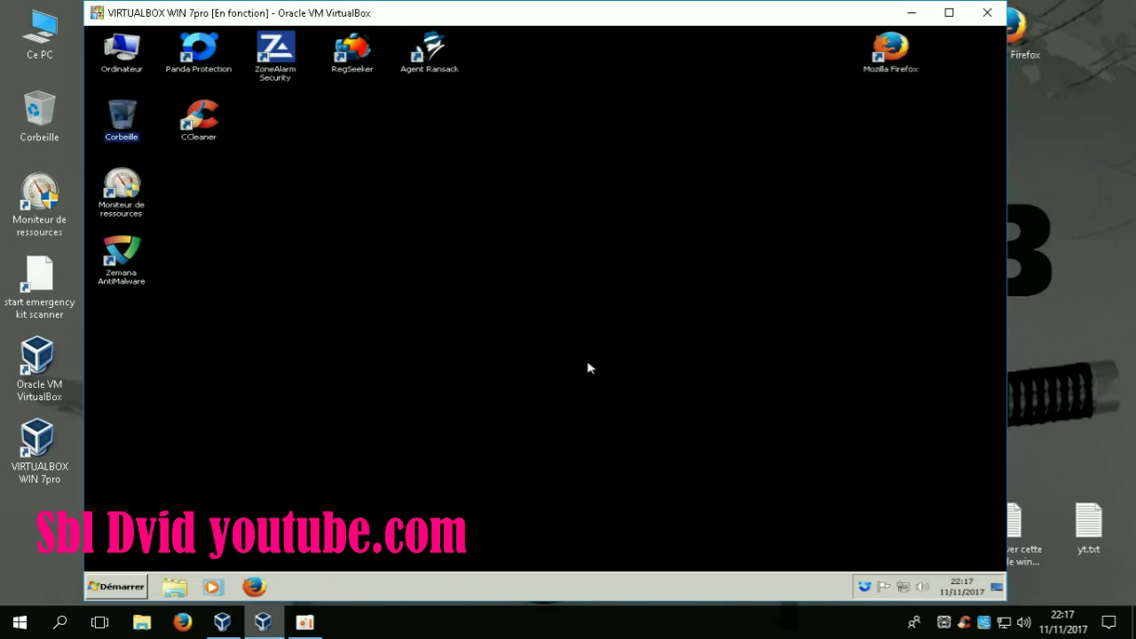
# Reopen Panda Protection, dismiss the account reminder, and review the antivirus configuration down to the exclusion lists before closing it.
pyautogui.click(200, 52)
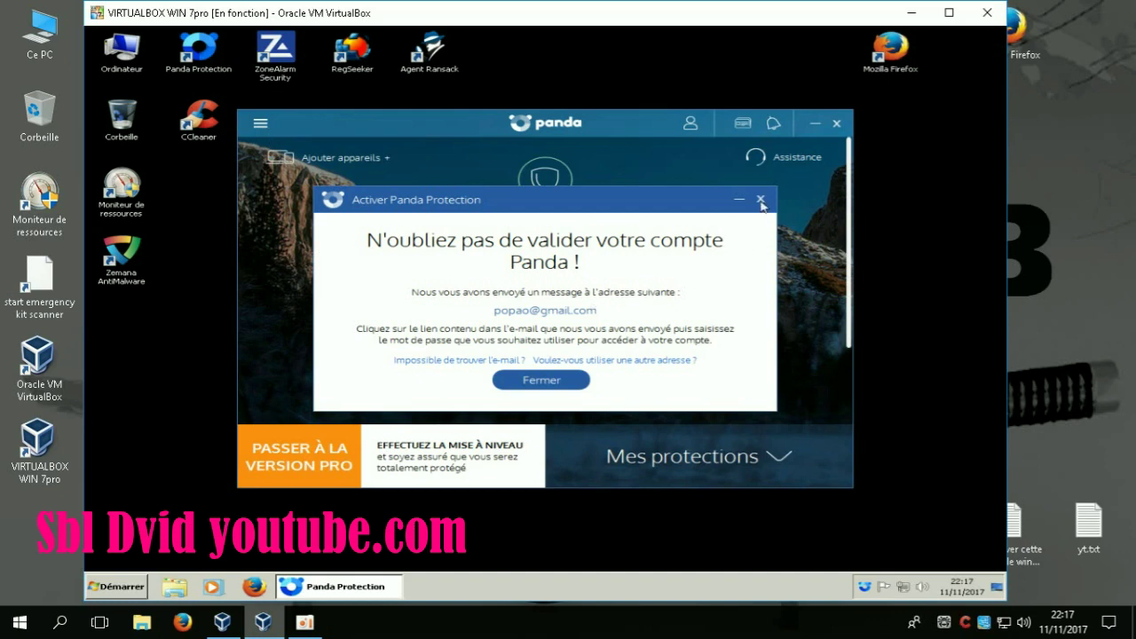
pyautogui.click(759, 199)
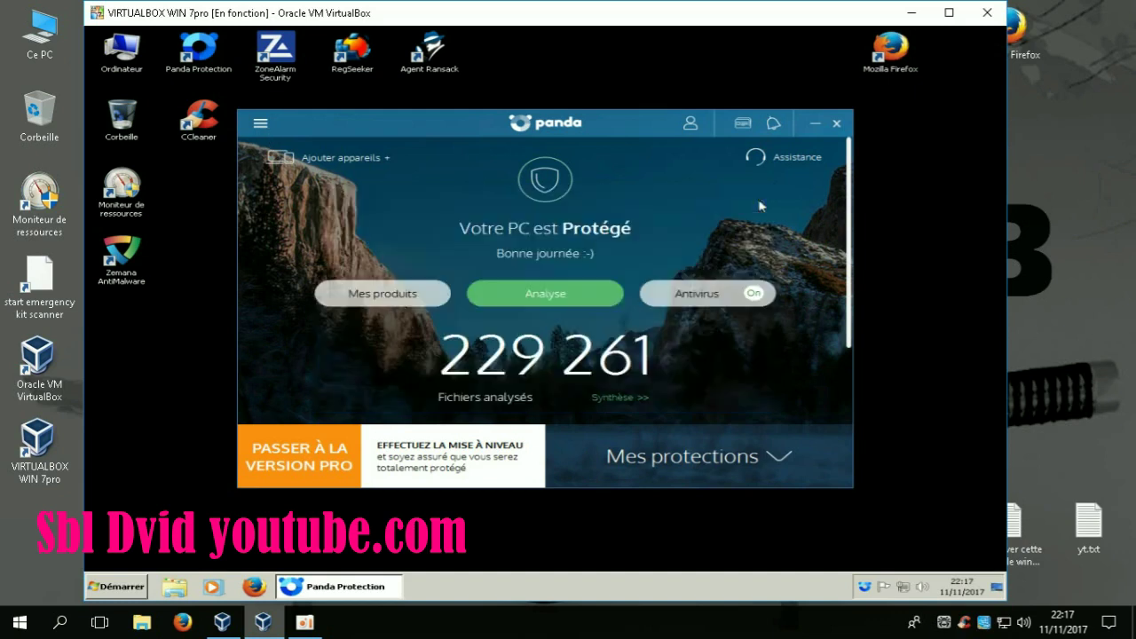
pyautogui.click(261, 124)
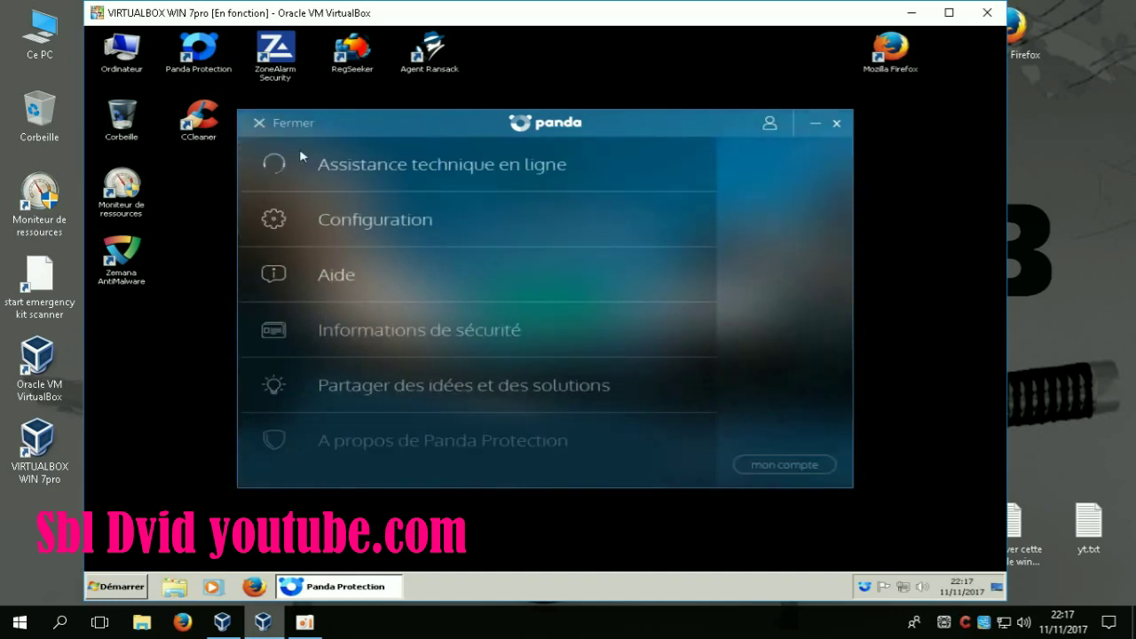
pyautogui.click(314, 245)
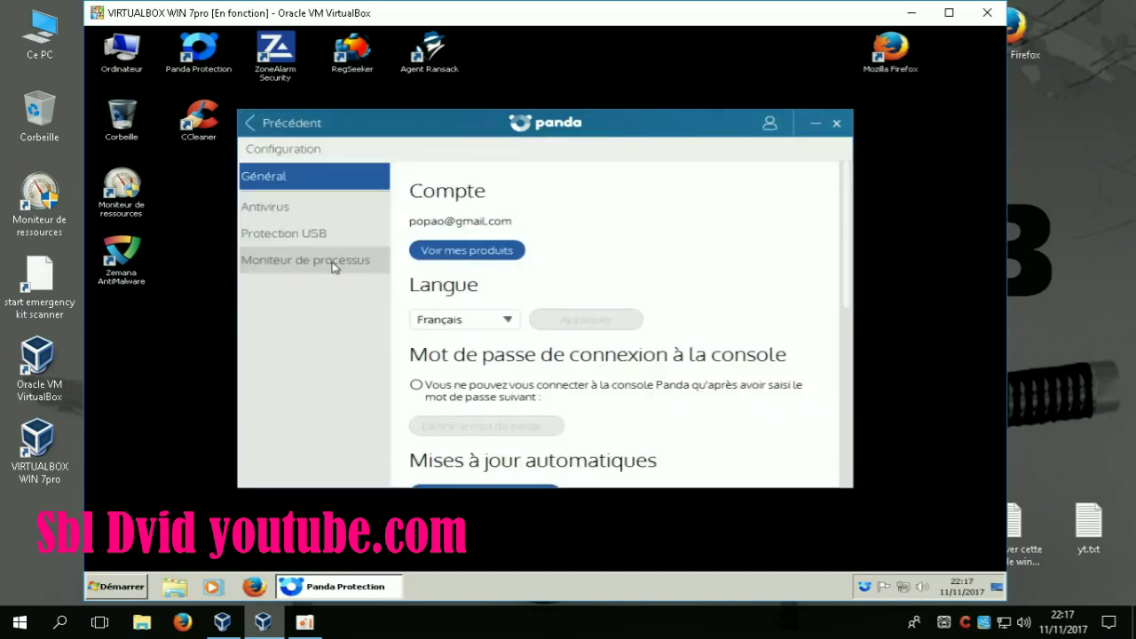
pyautogui.click(277, 205)
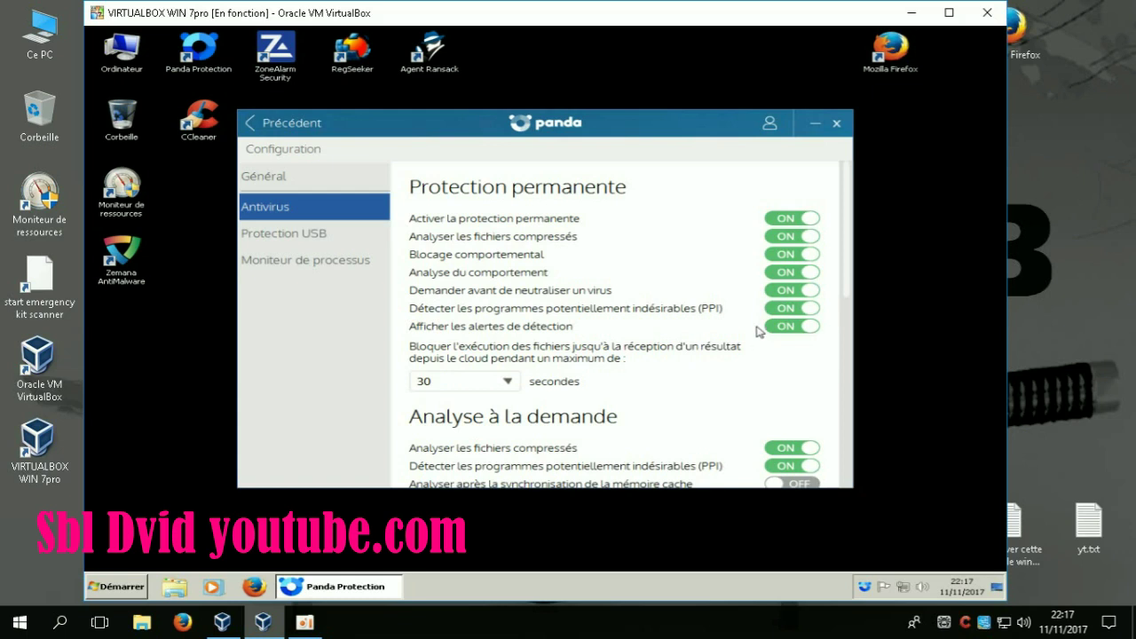
pyautogui.scroll(-8, 849, 334)
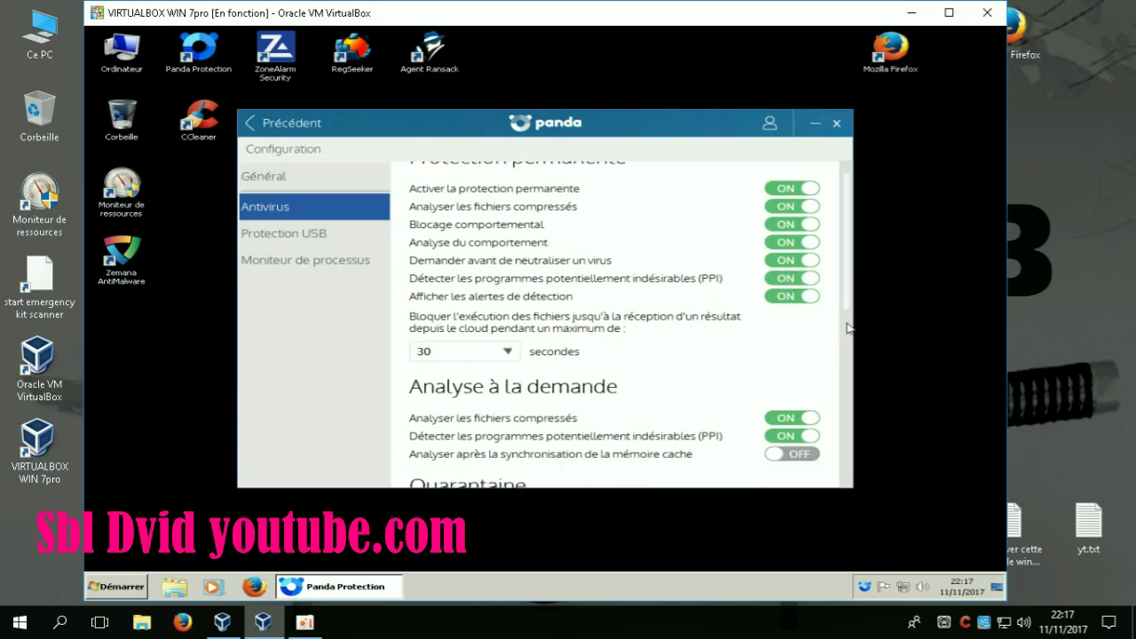
pyautogui.scroll(-2, 849, 335)
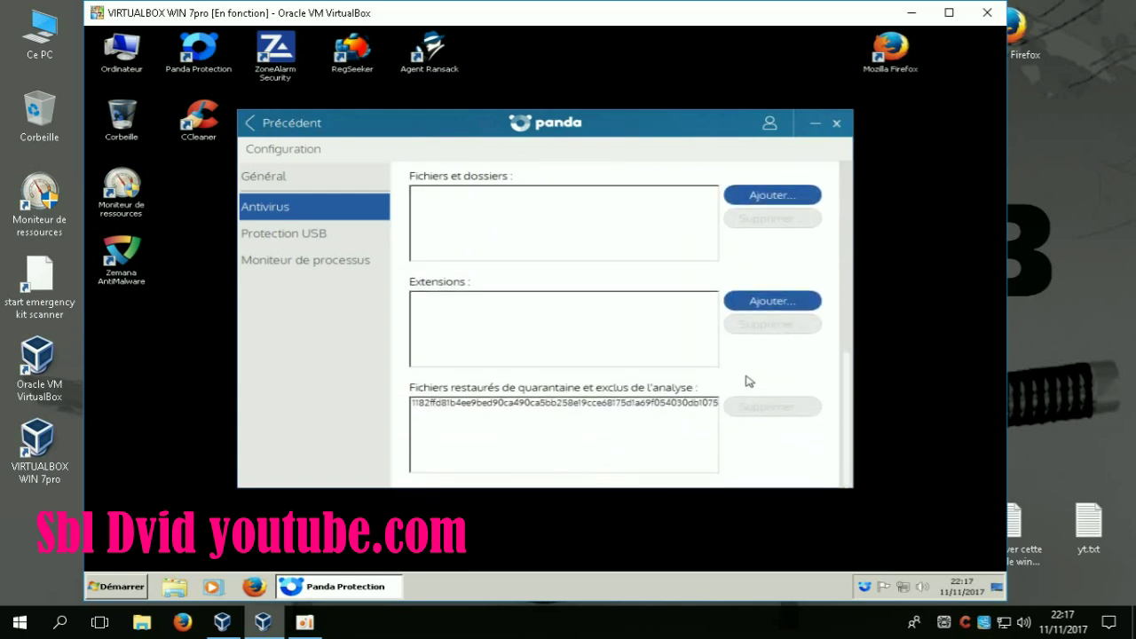
pyautogui.click(837, 126)
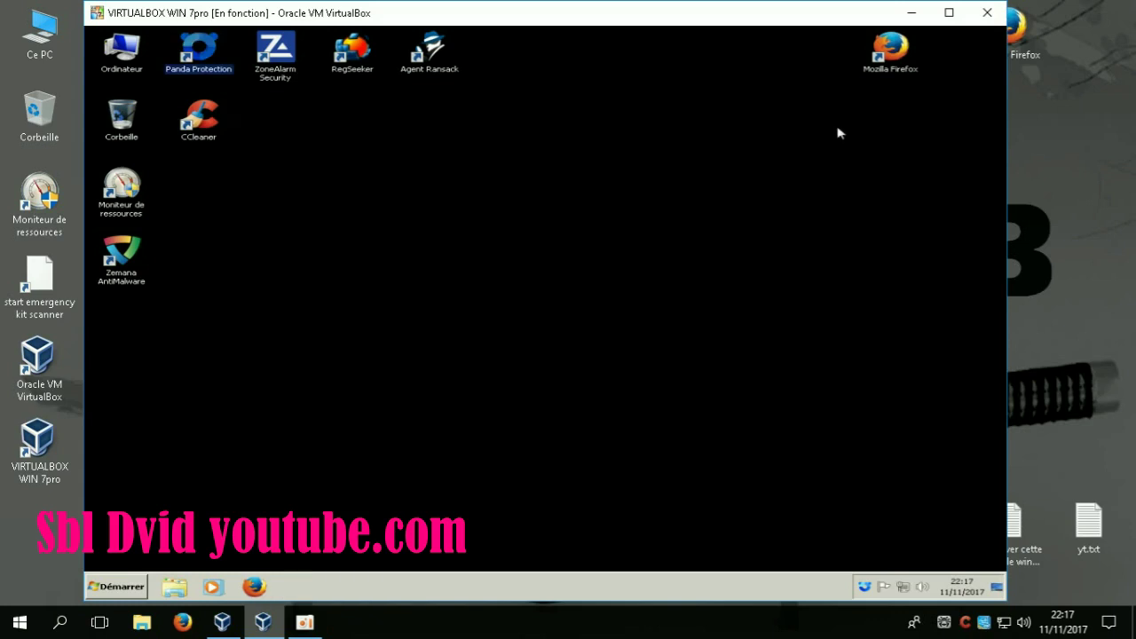
pyautogui.click(394, 177)
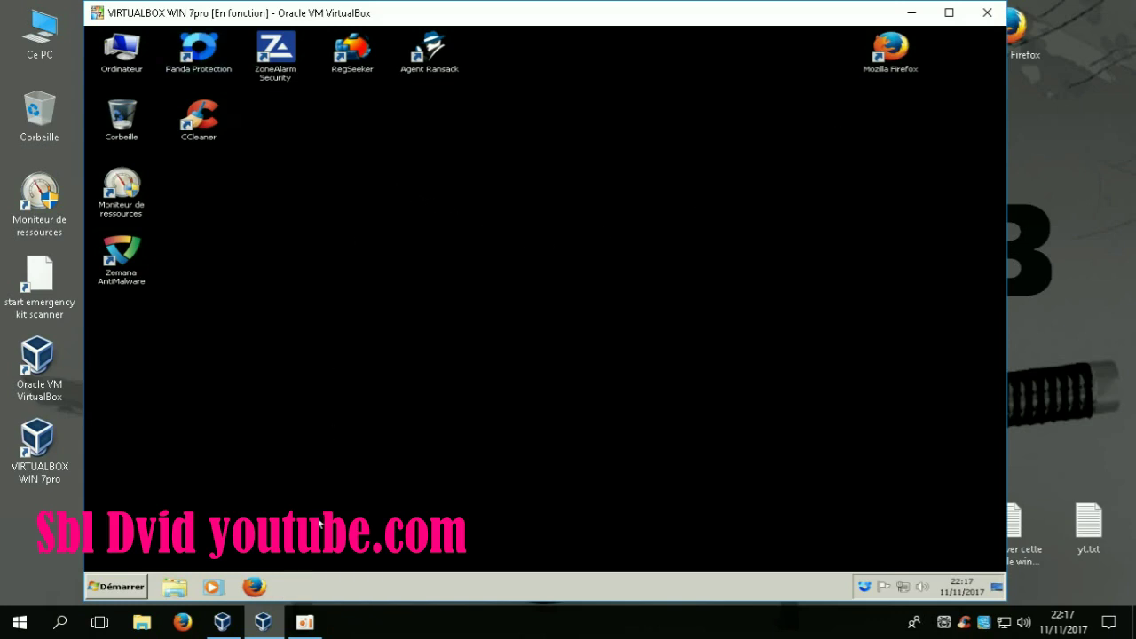
# Extract malwares samples 100.zip from Téléchargements into its default malwares samples 100 folder, skipping the file that cannot be copied.
pyautogui.click(177, 589)
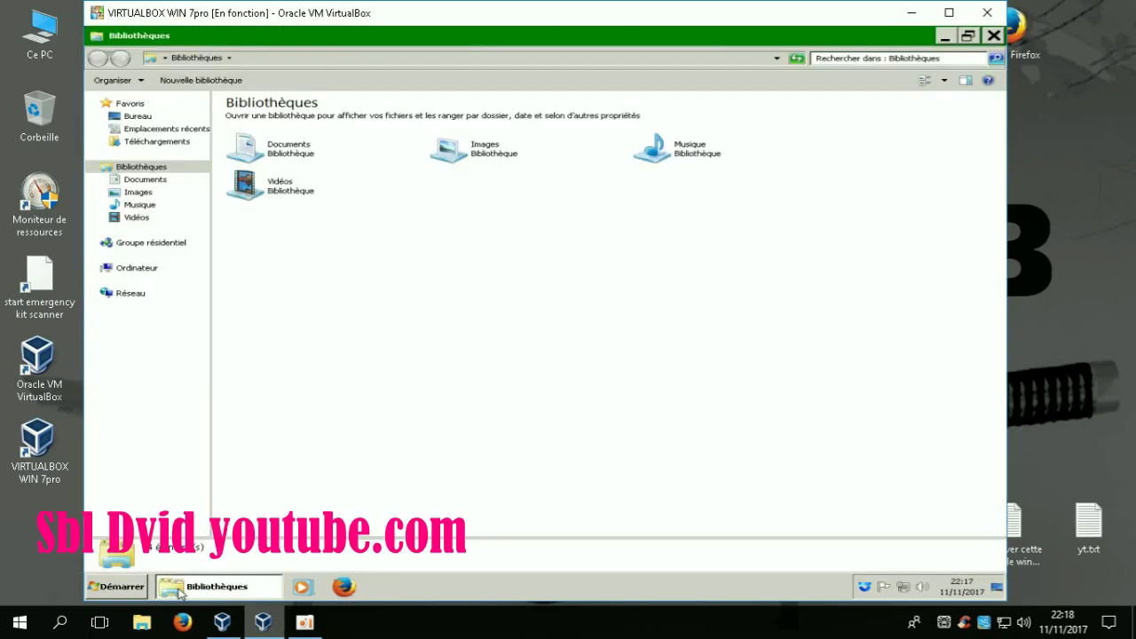
pyautogui.click(157, 142)
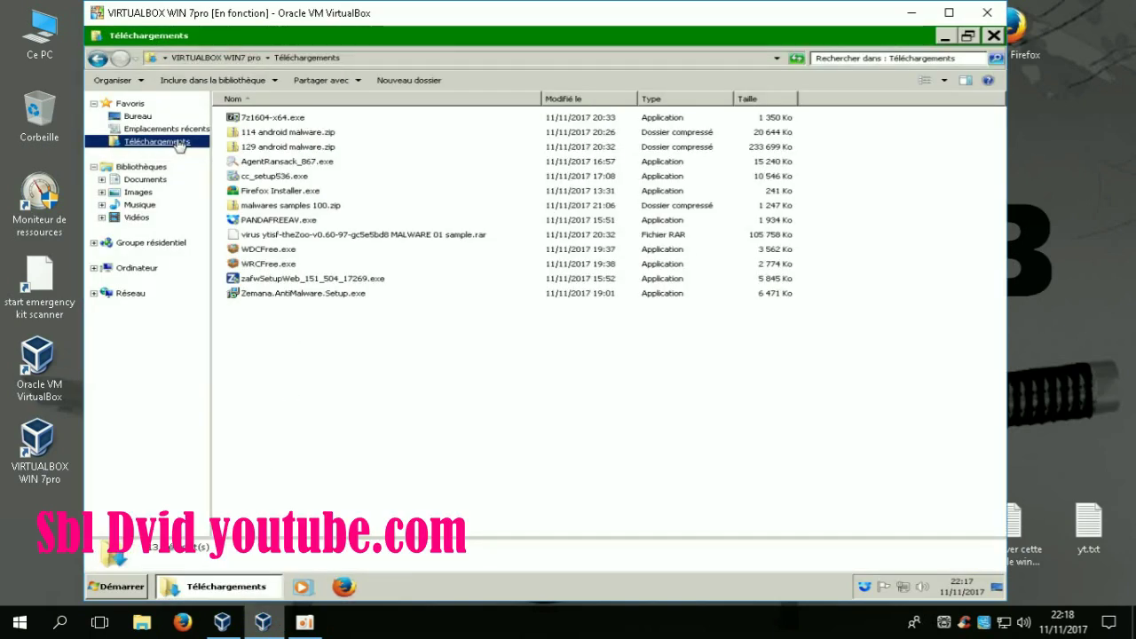
pyautogui.rightClick(311, 209)
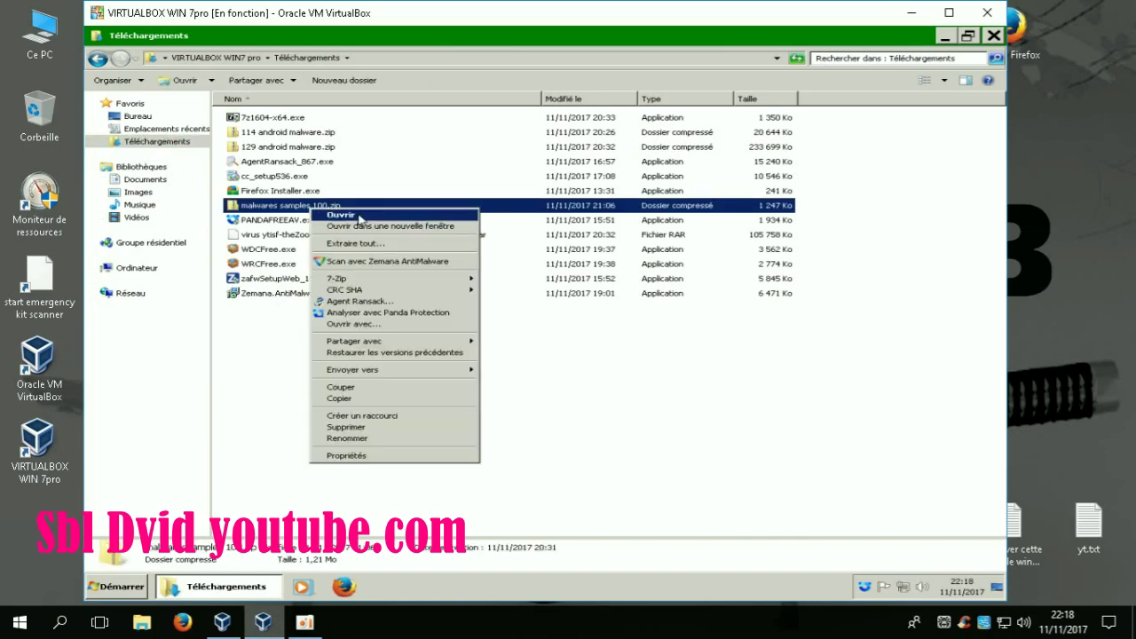
pyautogui.click(359, 247)
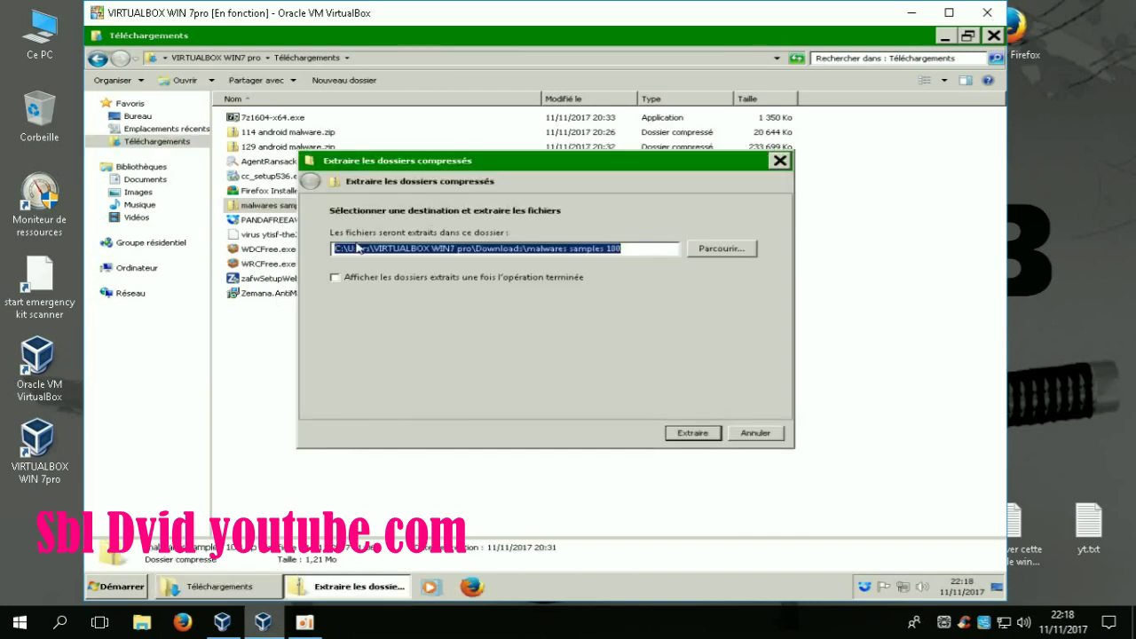
pyautogui.click(696, 434)
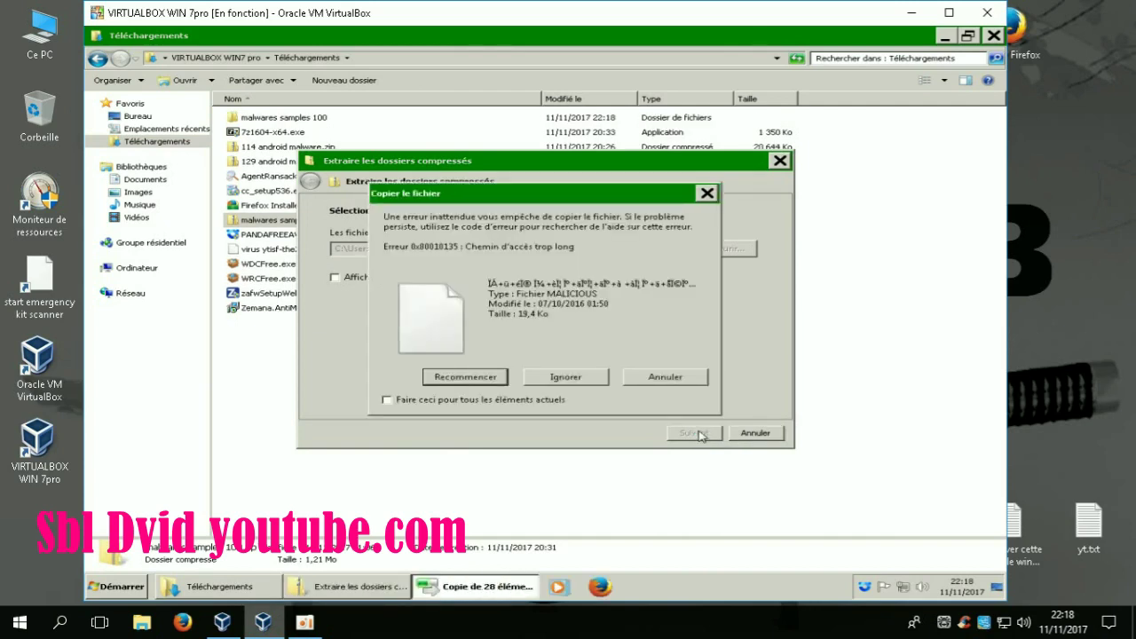
pyautogui.click(575, 378)
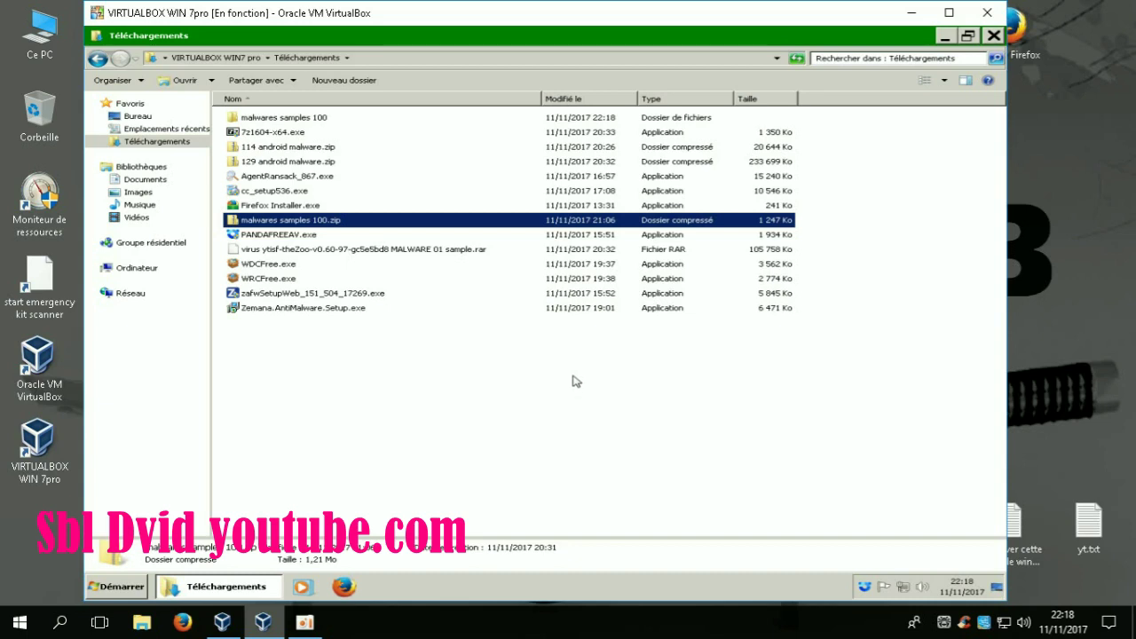
# Open the extracted malwares samples 100 folder and examine the contents of its subfolders one by one for remaining files.
pyautogui.click(315, 119)
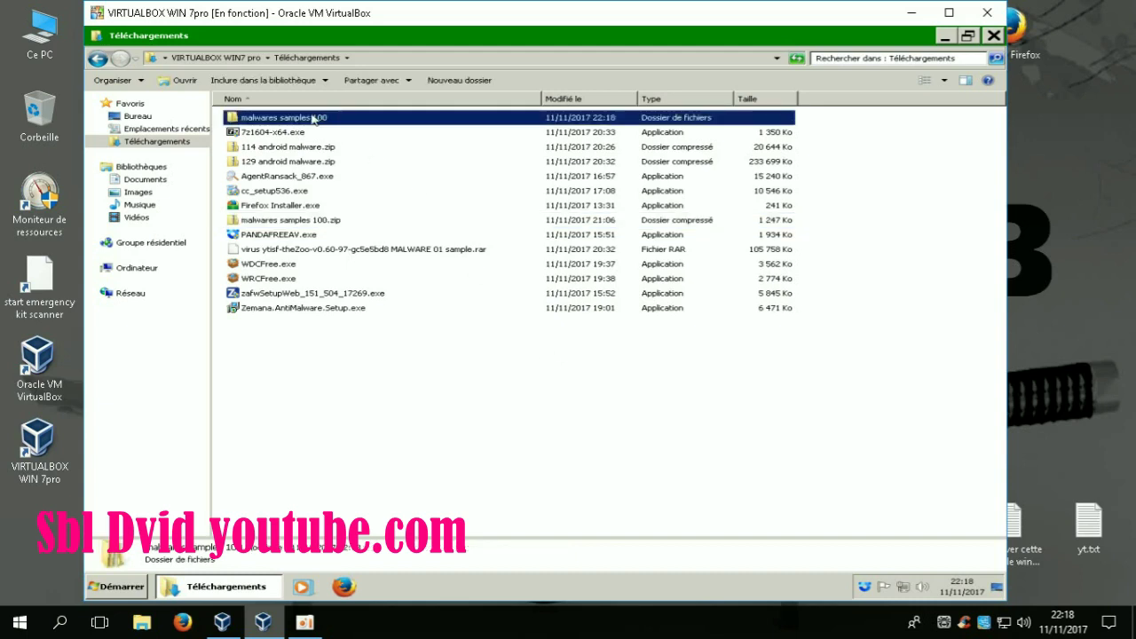
pyautogui.doubleClick(311, 119)
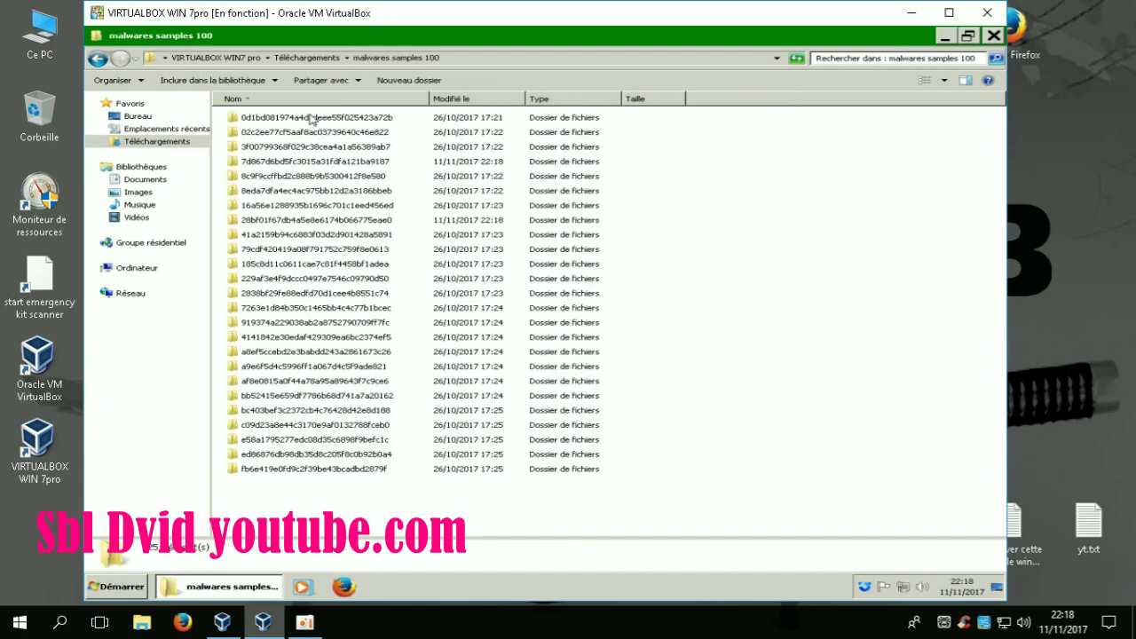
pyautogui.doubleClick(374, 418)
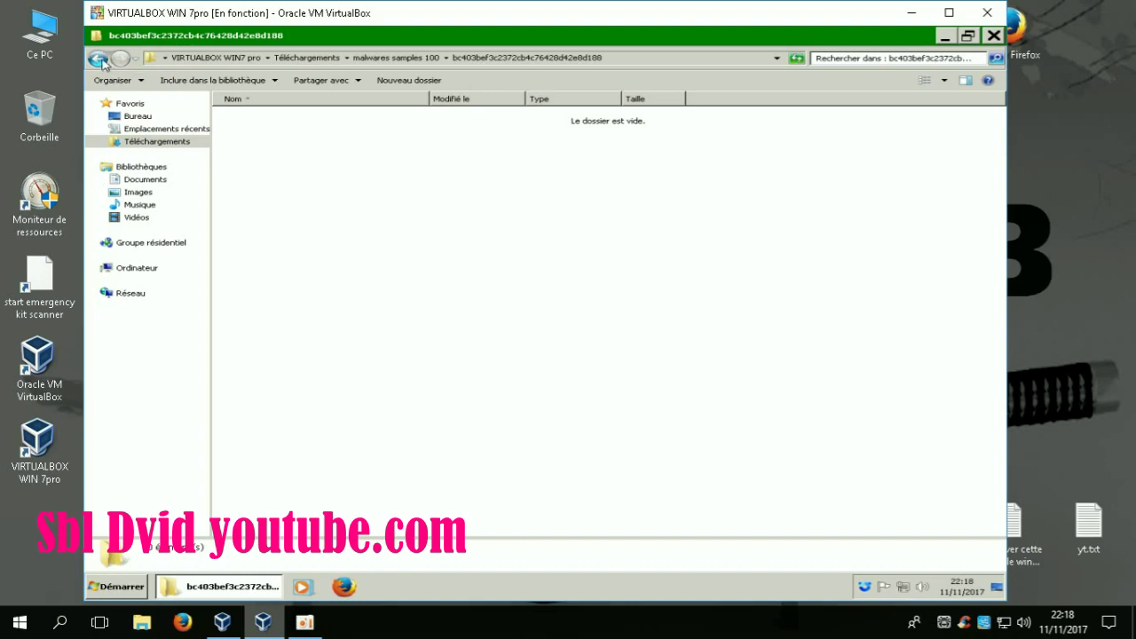
pyautogui.click(99, 59)
pyautogui.doubleClick(284, 162)
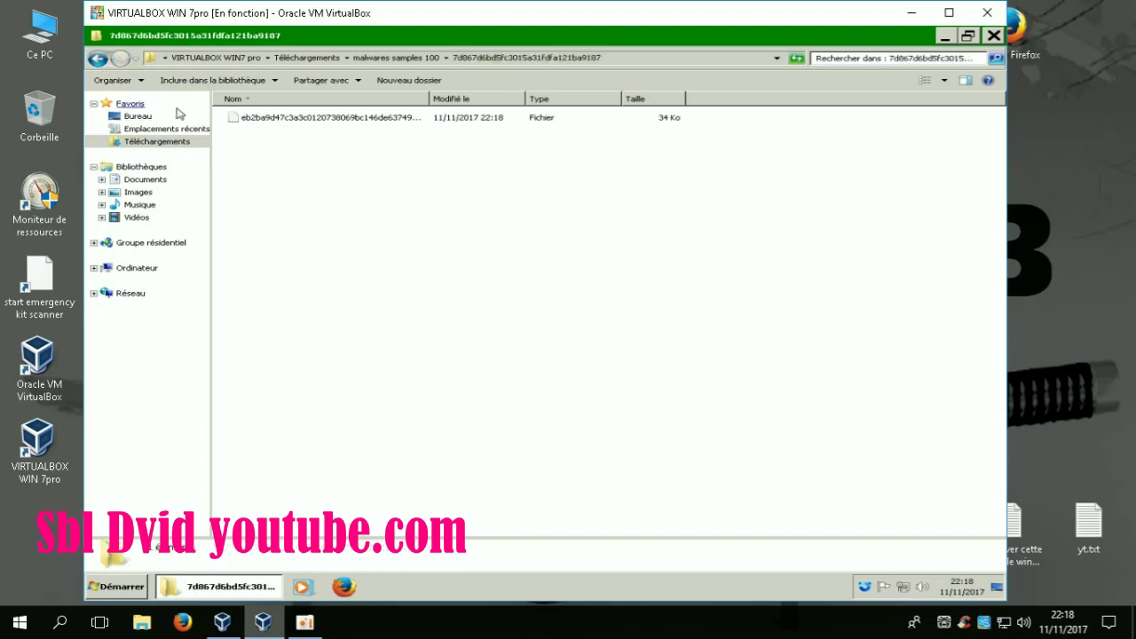
pyautogui.click(100, 60)
pyautogui.doubleClick(257, 120)
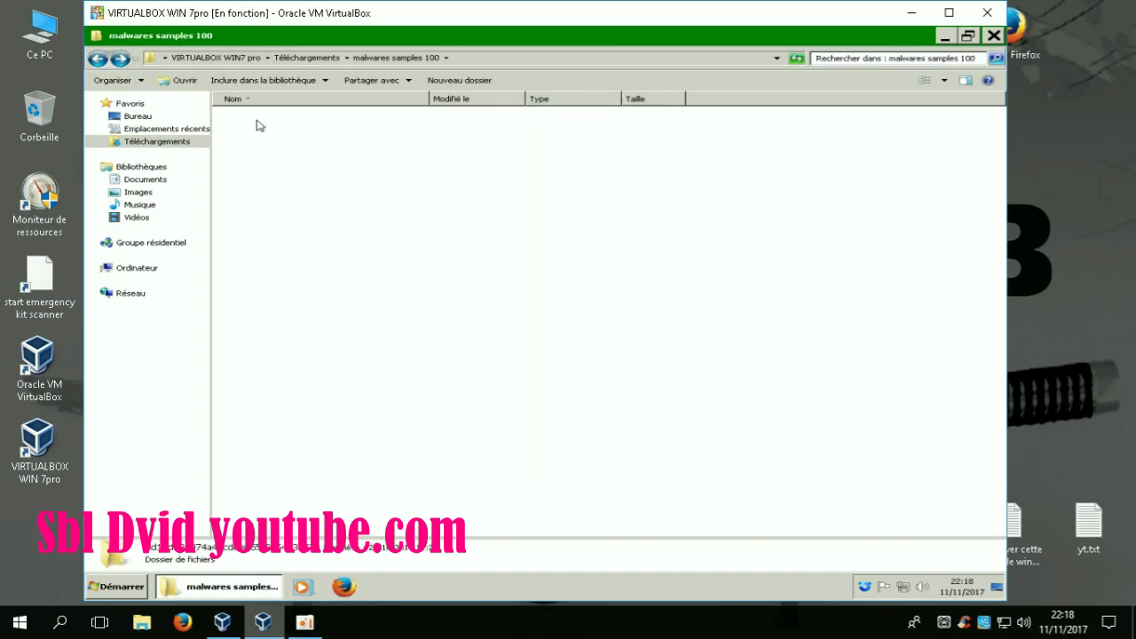
pyautogui.click(98, 59)
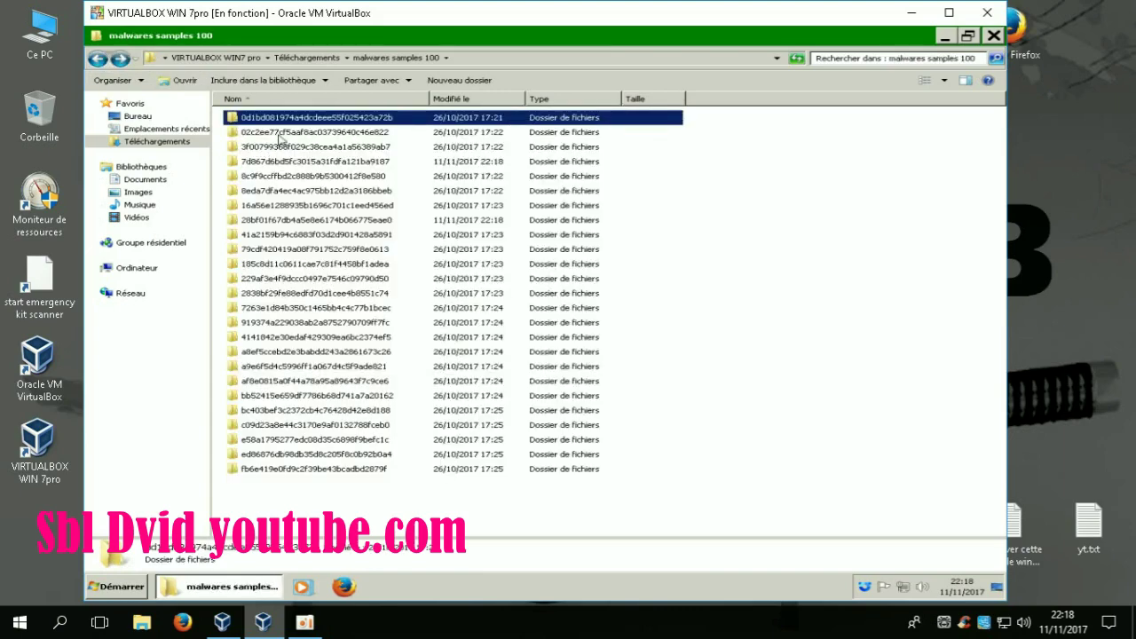
pyautogui.doubleClick(279, 134)
pyautogui.click(100, 60)
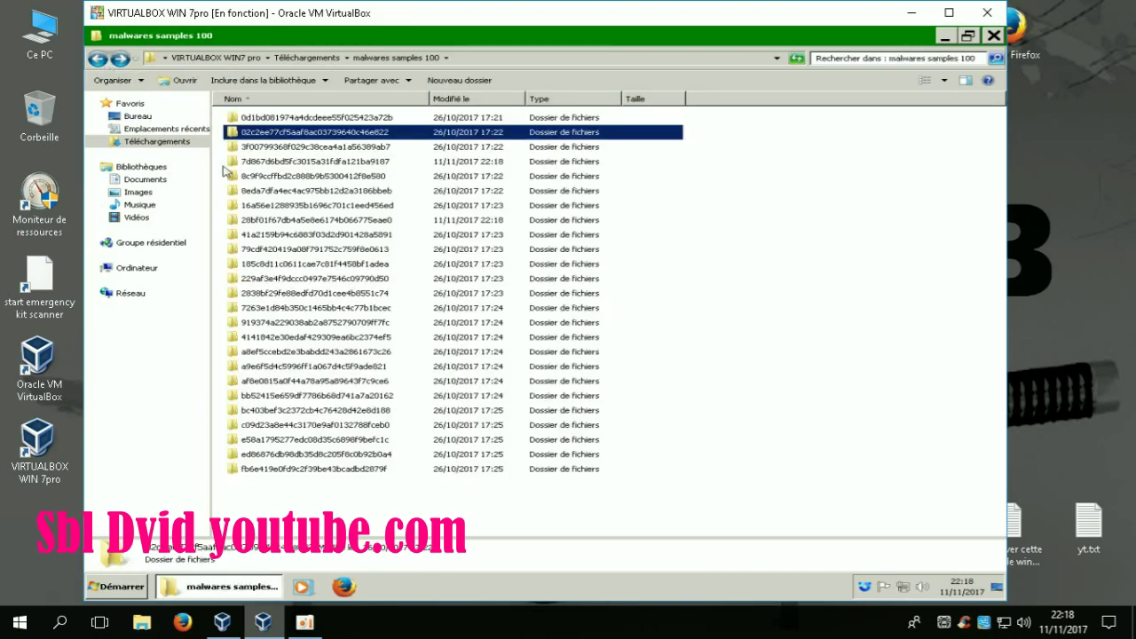
pyautogui.doubleClick(263, 190)
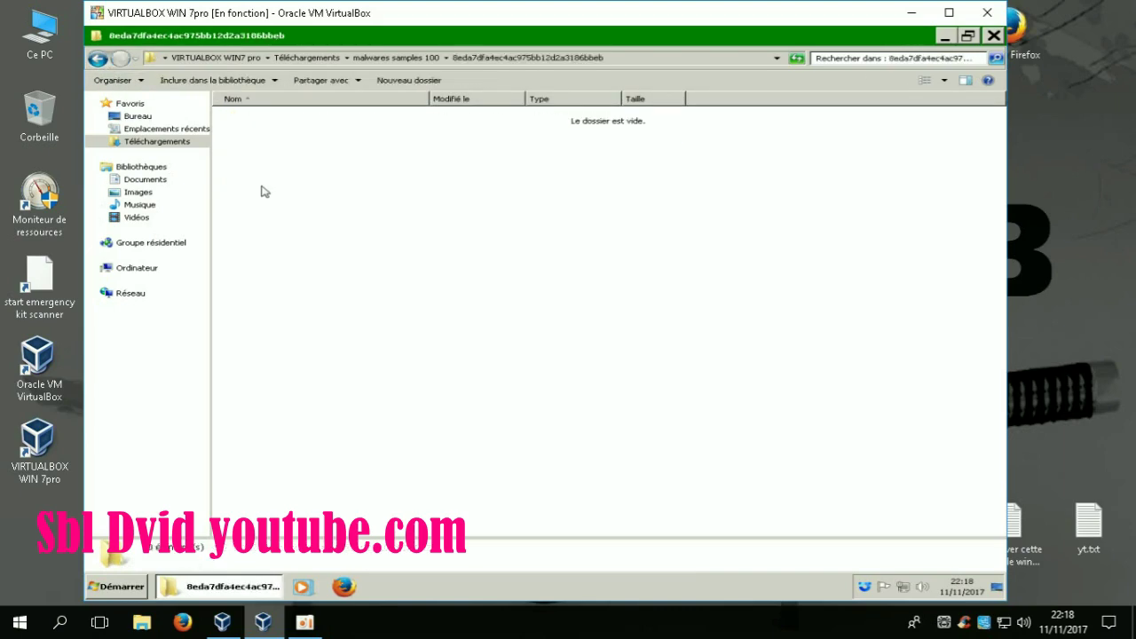
pyautogui.click(103, 60)
pyautogui.doubleClick(259, 215)
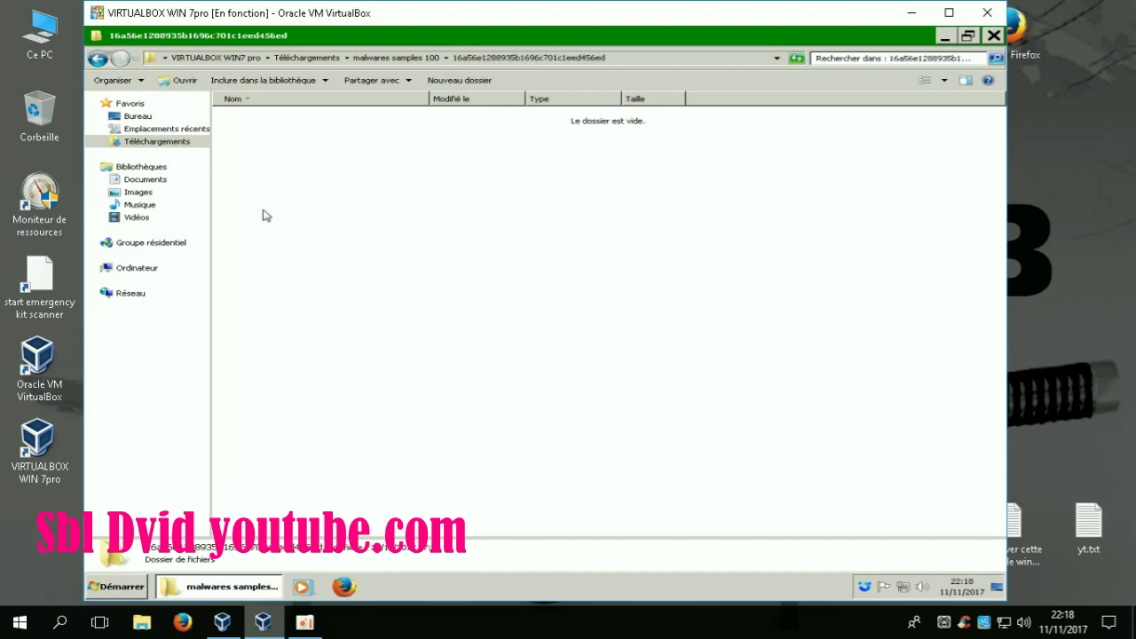
pyautogui.click(98, 59)
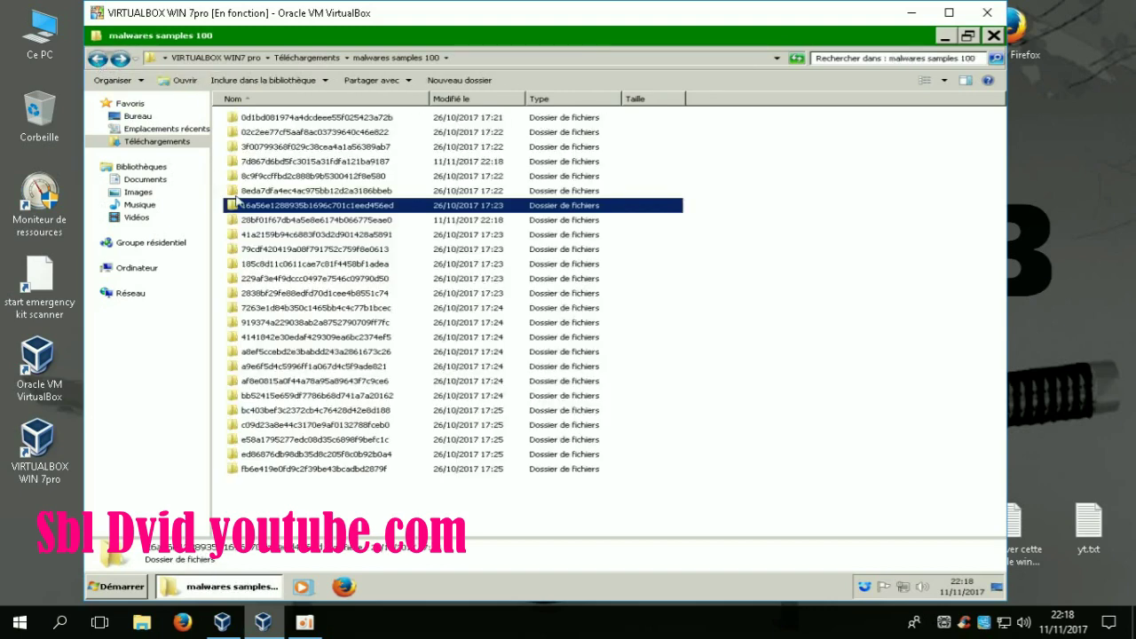
pyautogui.doubleClick(275, 220)
pyautogui.click(98, 61)
pyautogui.doubleClick(282, 264)
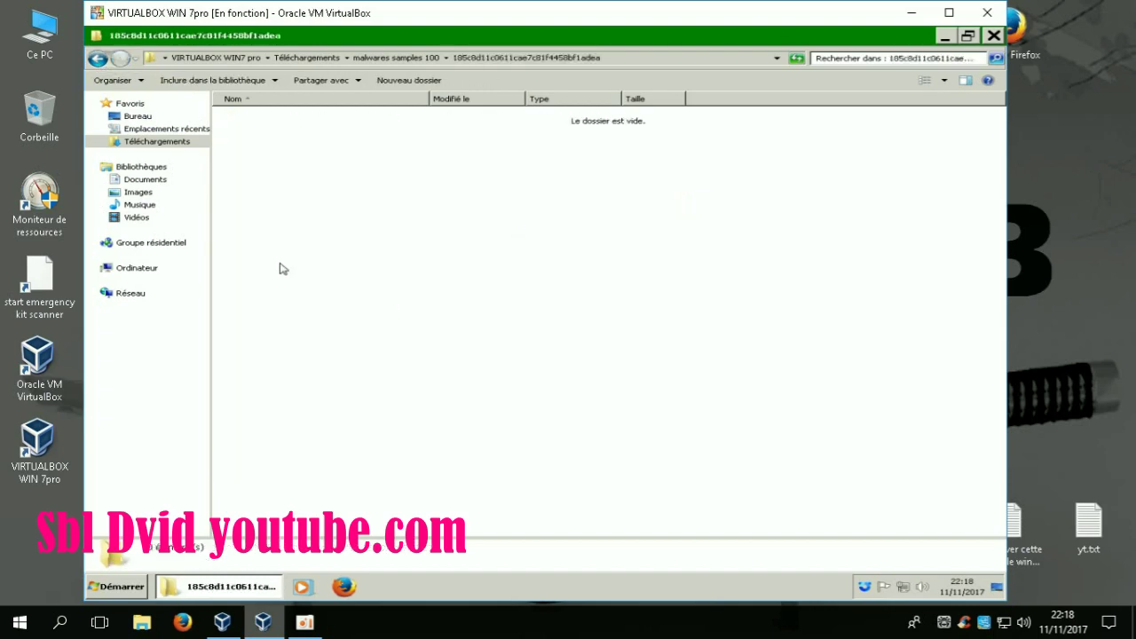
pyautogui.click(99, 59)
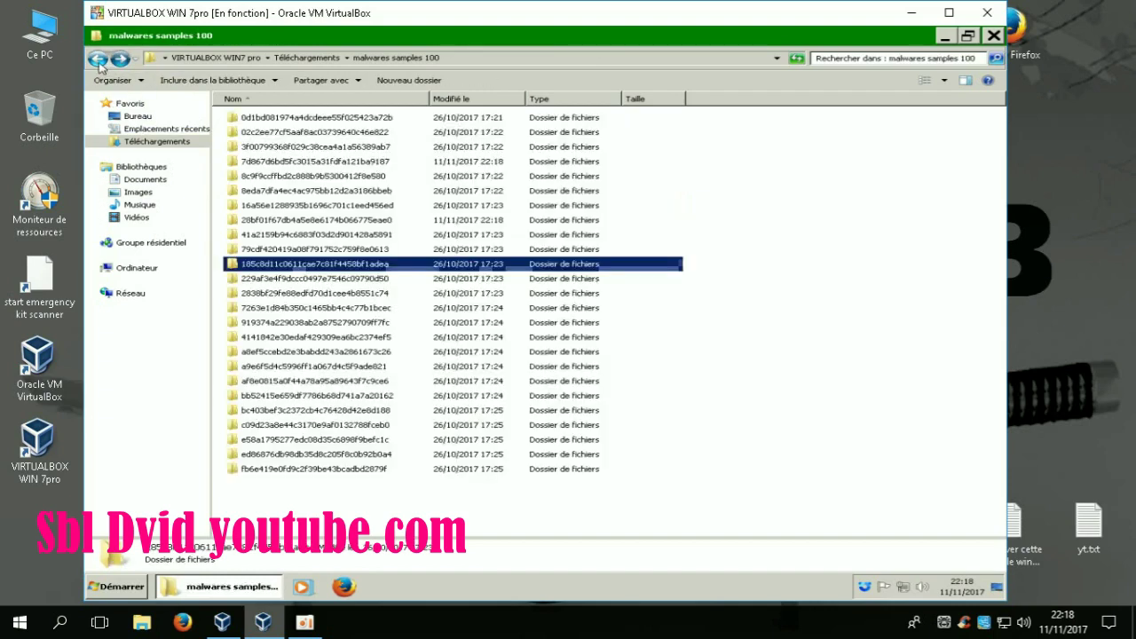
pyautogui.doubleClick(285, 279)
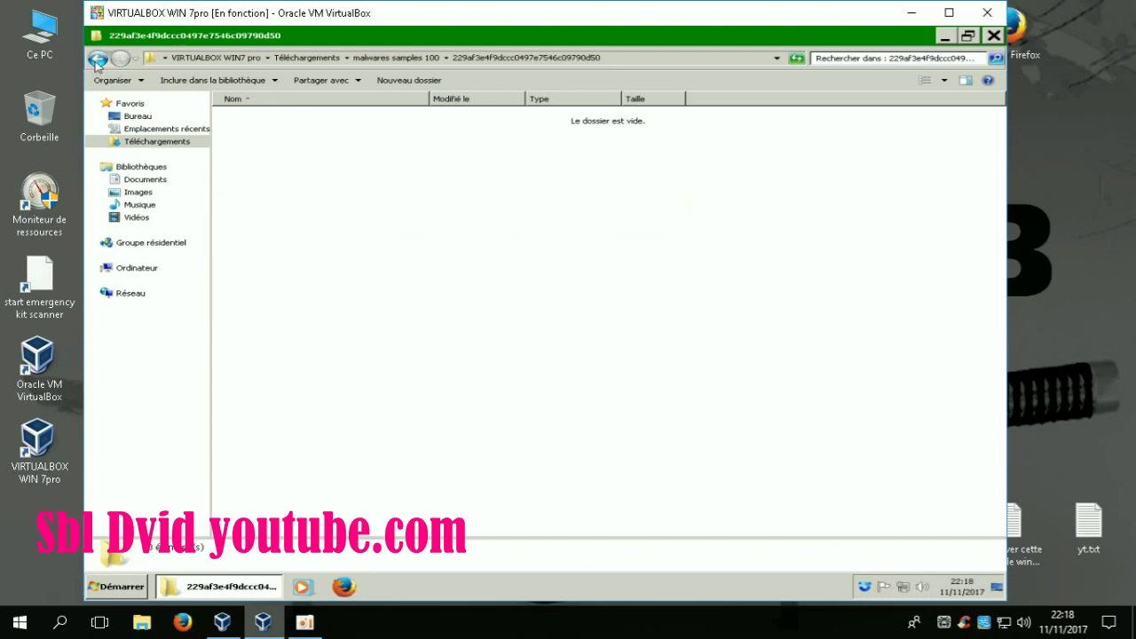
pyautogui.click(98, 59)
pyautogui.doubleClick(269, 293)
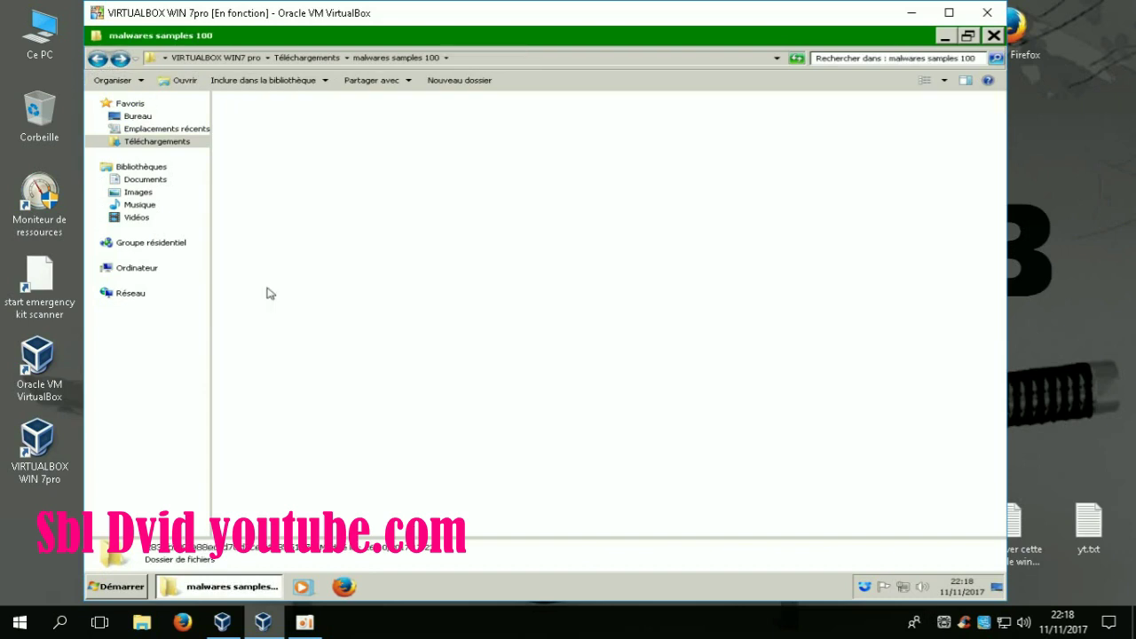
pyautogui.click(98, 58)
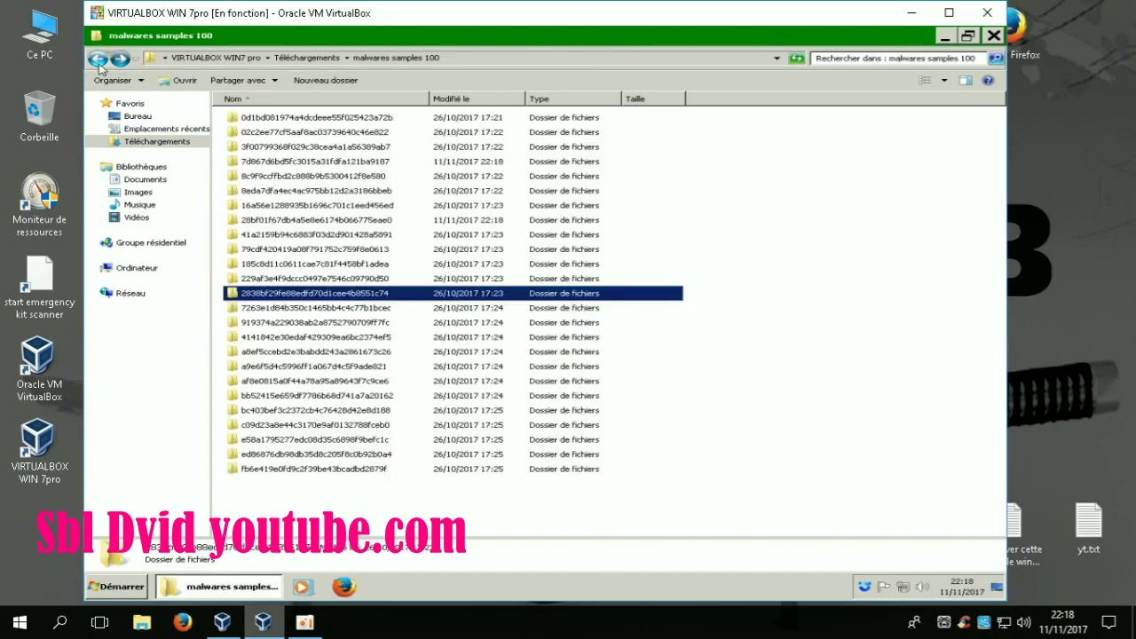
pyautogui.doubleClick(256, 310)
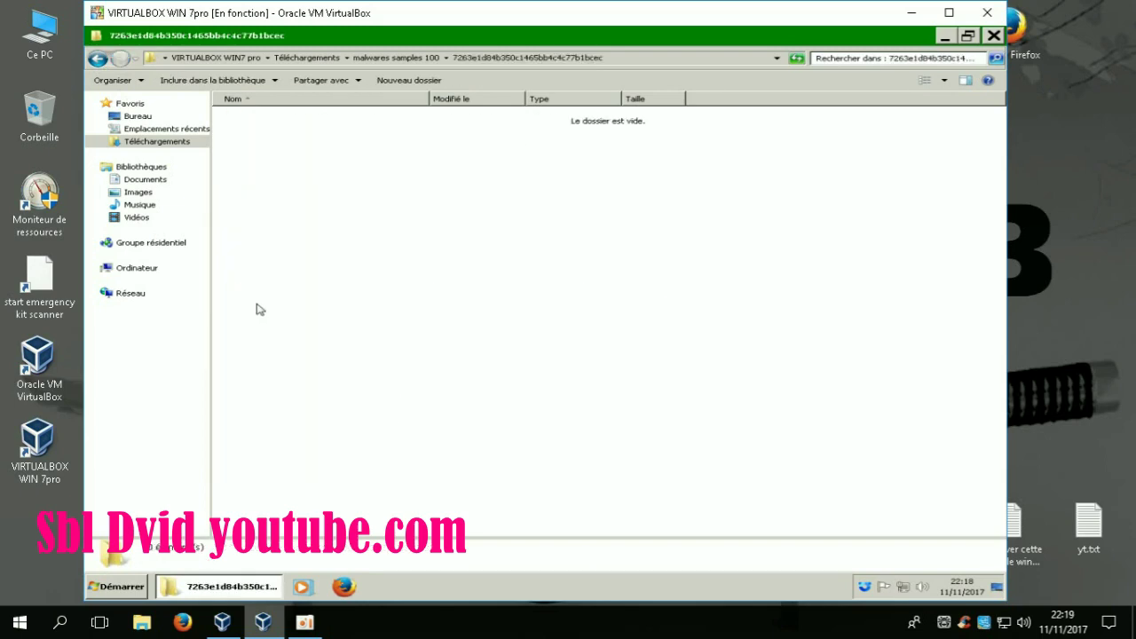
pyautogui.click(99, 59)
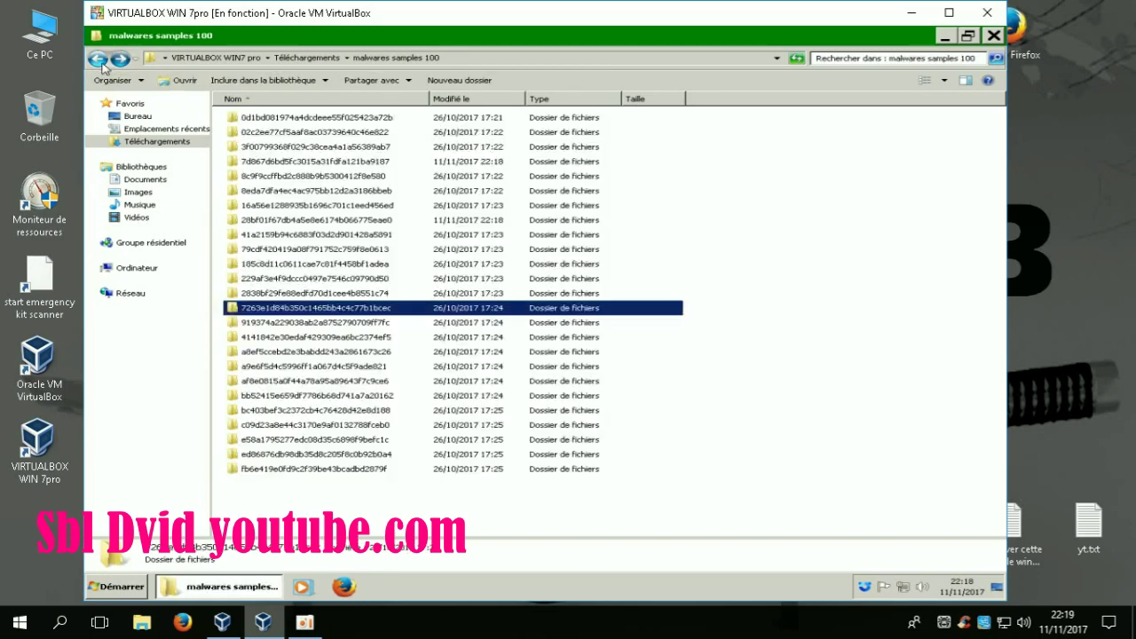
pyautogui.doubleClick(319, 324)
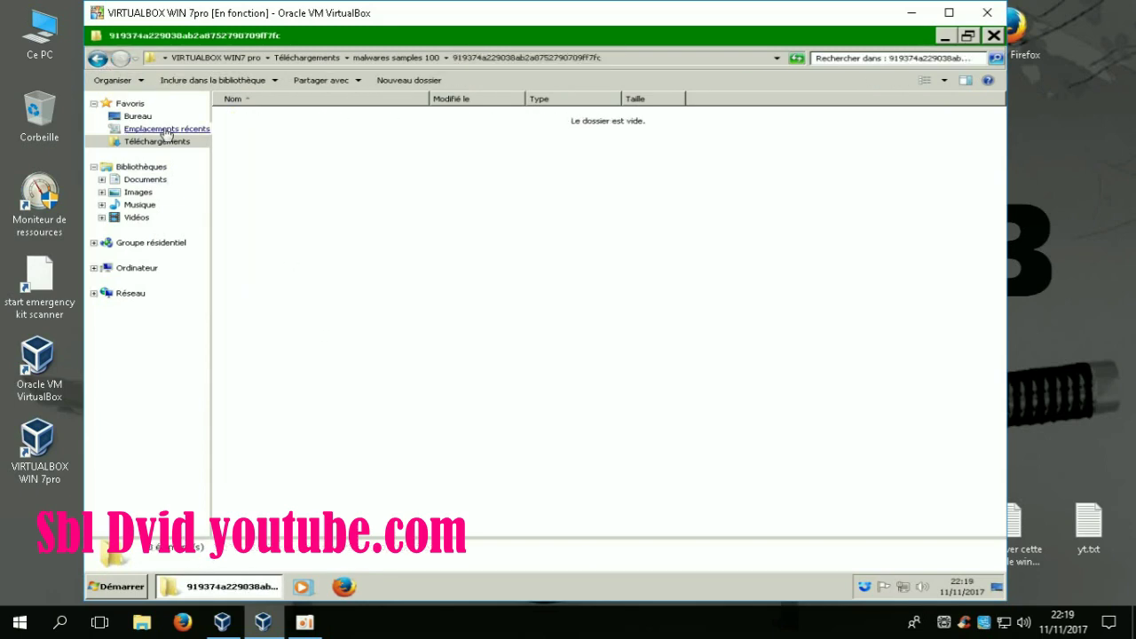
pyautogui.click(99, 58)
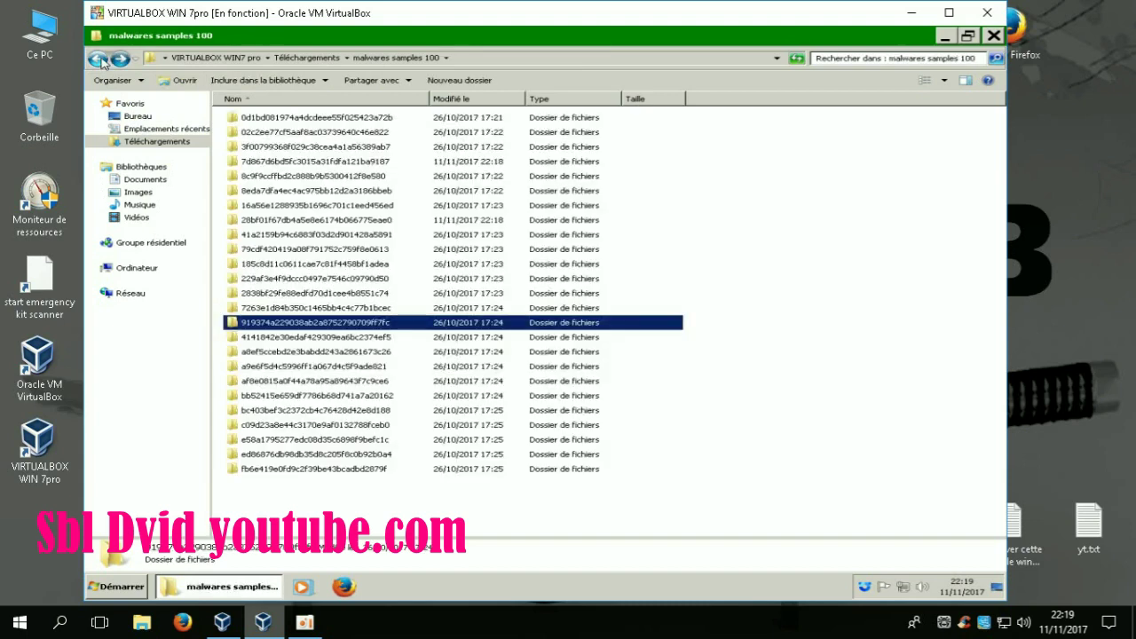
# Check the size and contents of the malwares samples 100 folder in its properties and close the file explorer.
pyautogui.click(99, 59)
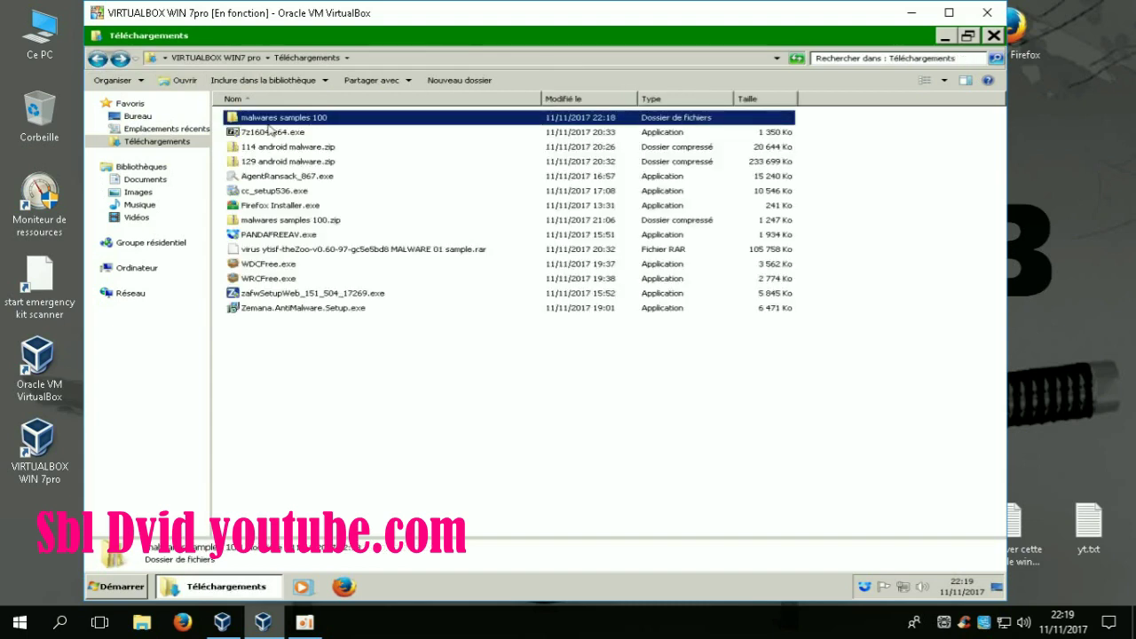
pyautogui.rightClick(271, 117)
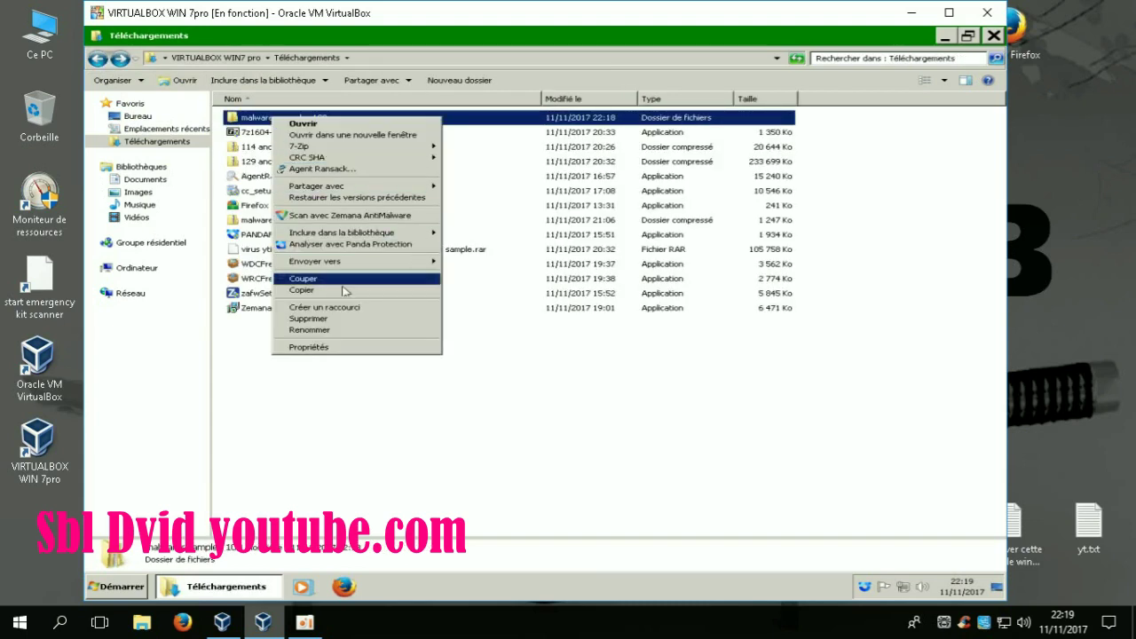
pyautogui.click(322, 348)
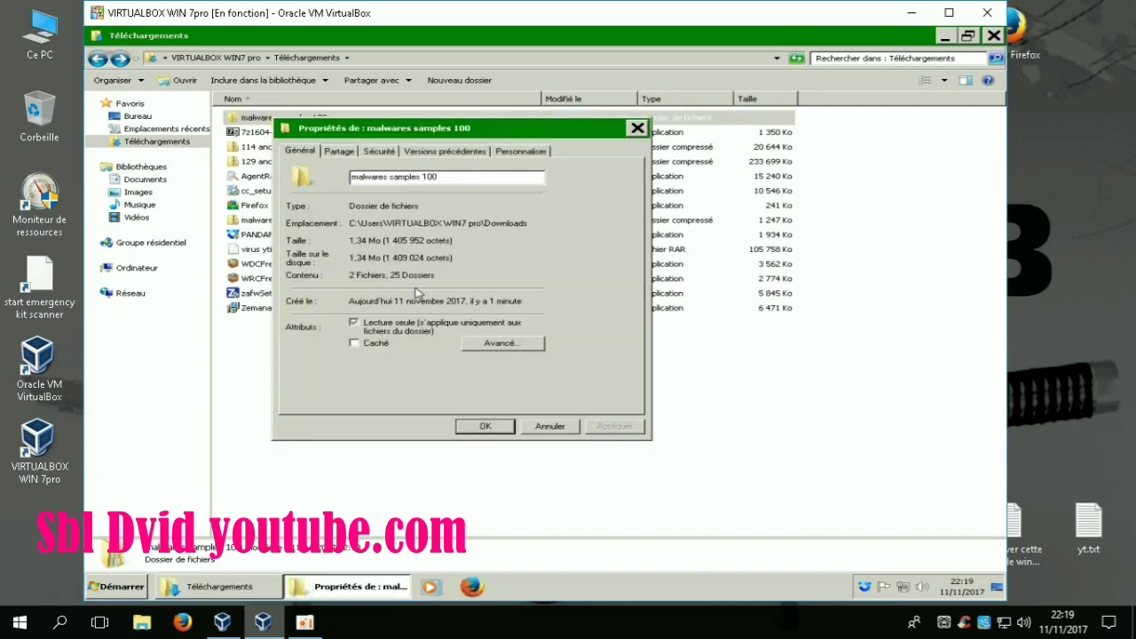
pyautogui.click(638, 128)
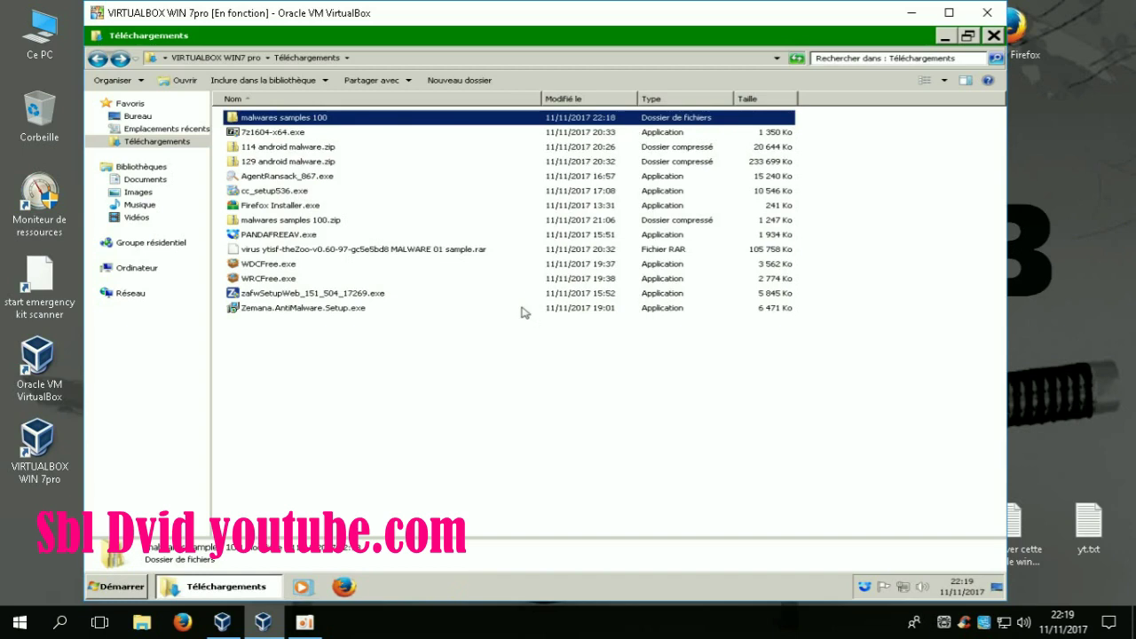
pyautogui.click(436, 401)
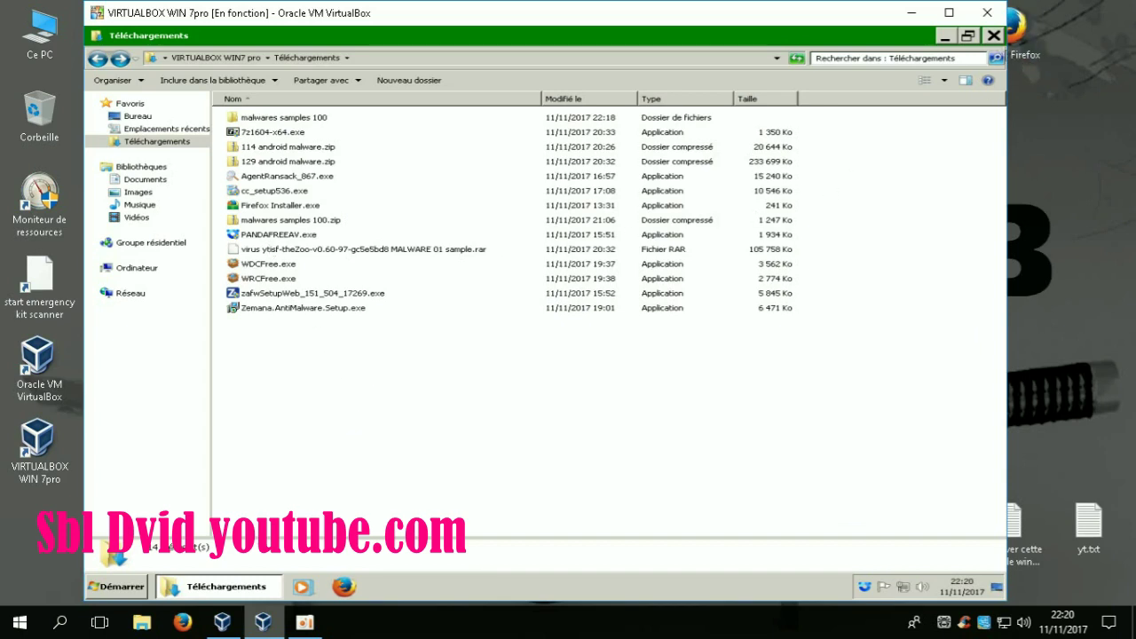
pyautogui.click(992, 59)
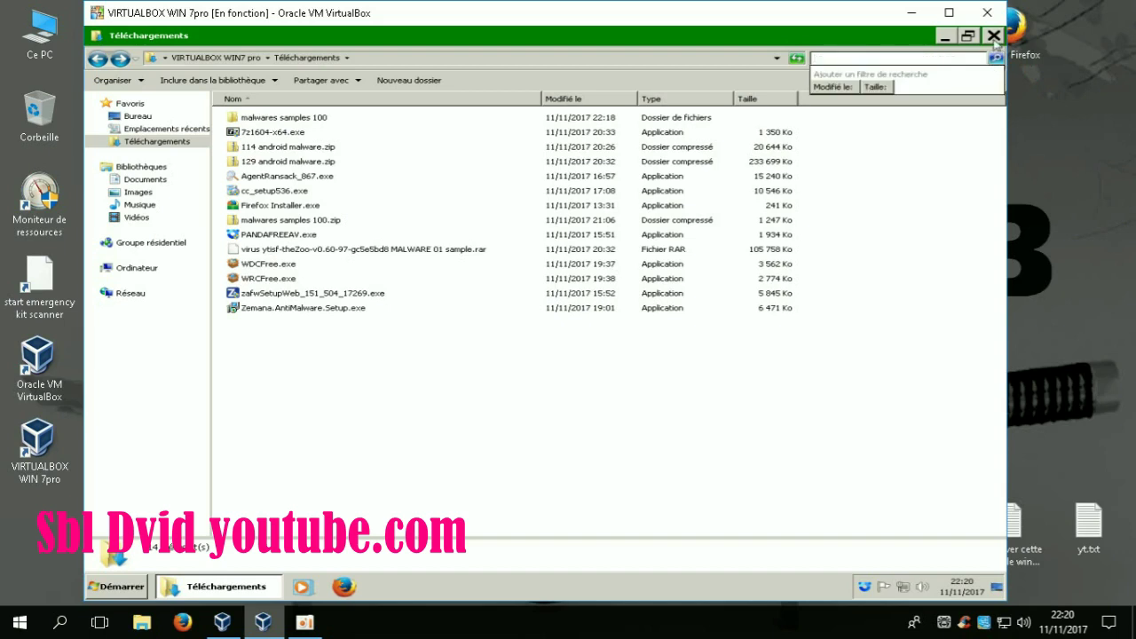
pyautogui.click(994, 39)
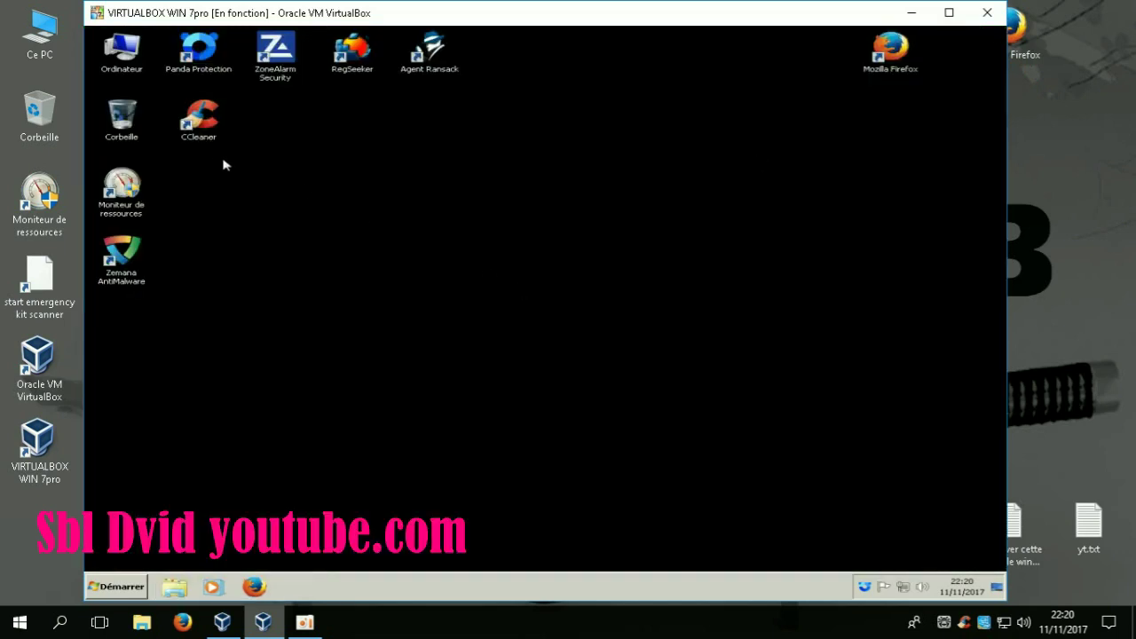
# Reopen Panda Protection, dismissing the account reminder, and review the general configuration, including automatic updates, before opening the antivirus settings.
pyautogui.click(202, 67)
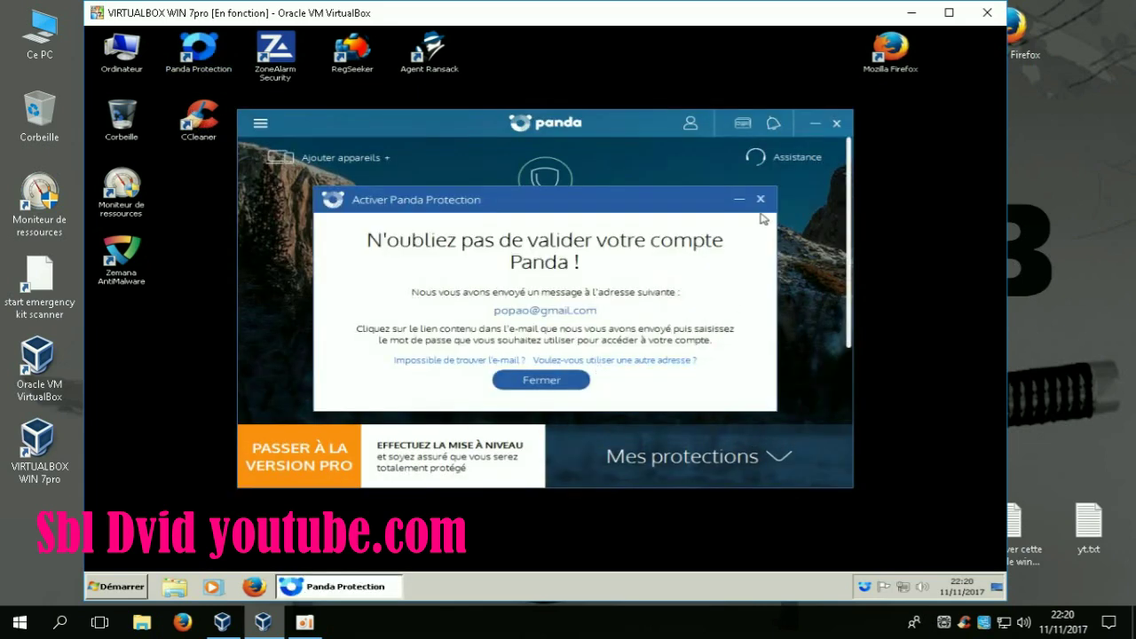
pyautogui.click(761, 200)
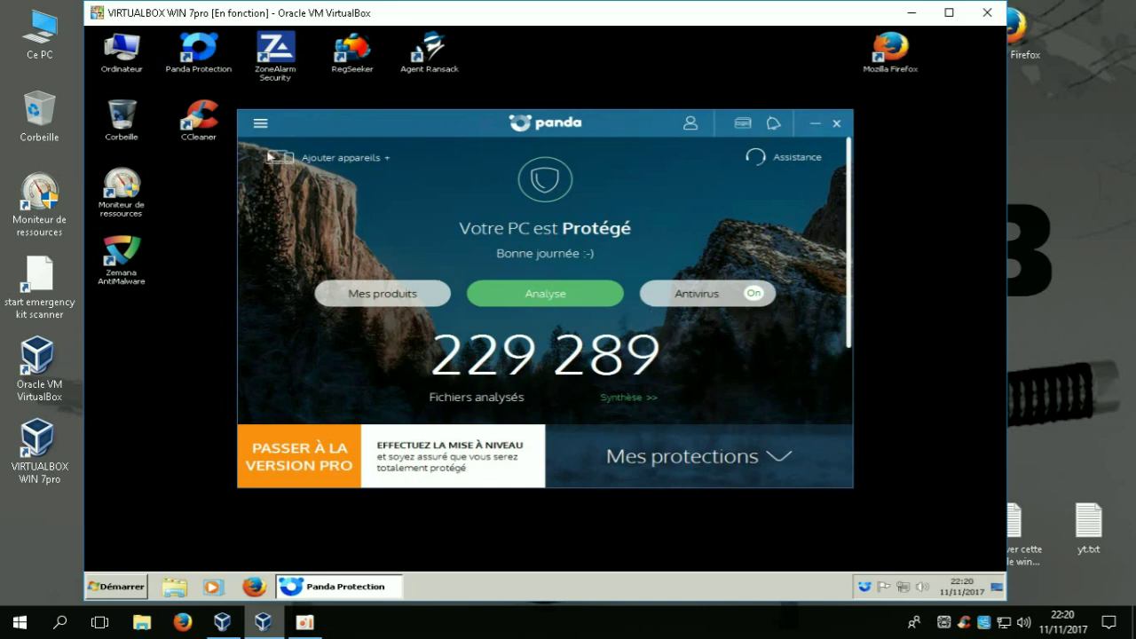
pyautogui.click(260, 127)
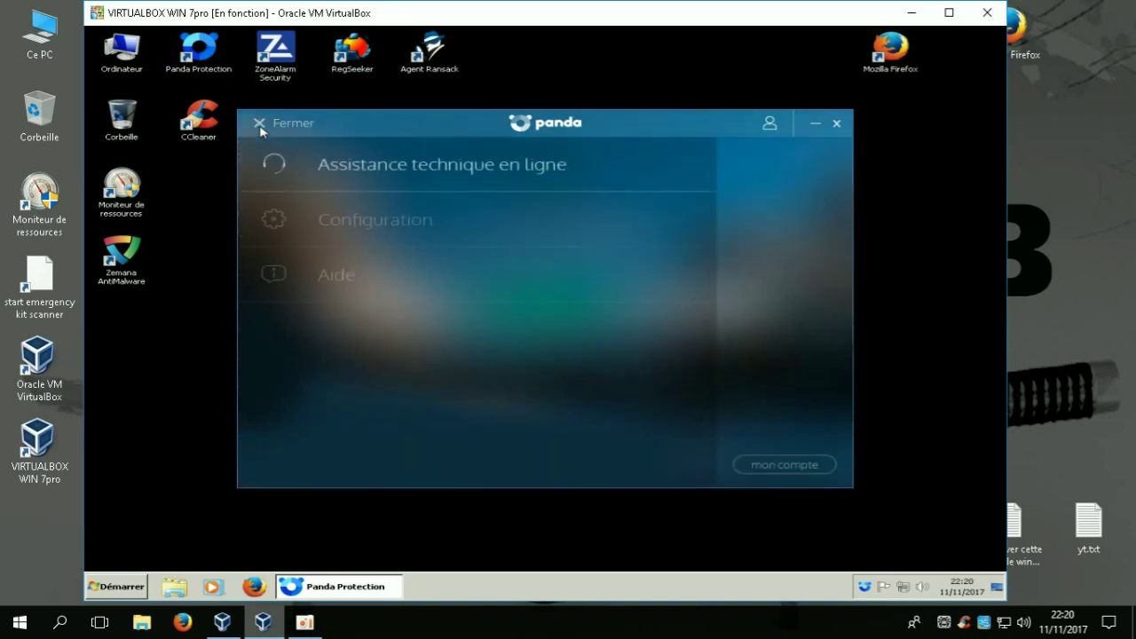
pyautogui.click(321, 220)
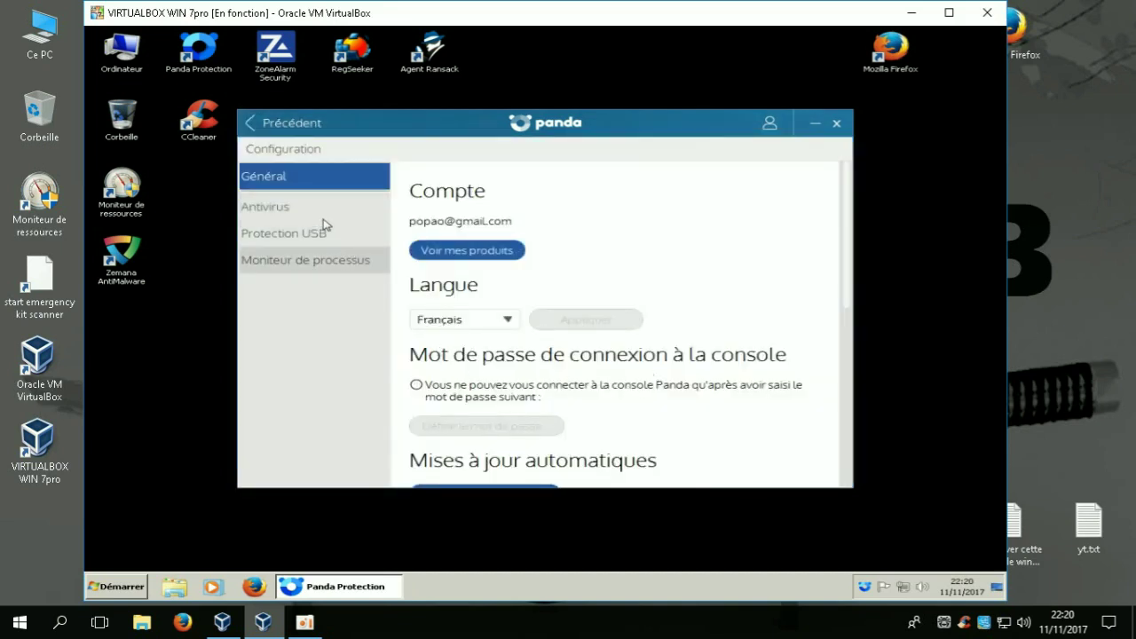
pyautogui.scroll(-3, 625, 350)
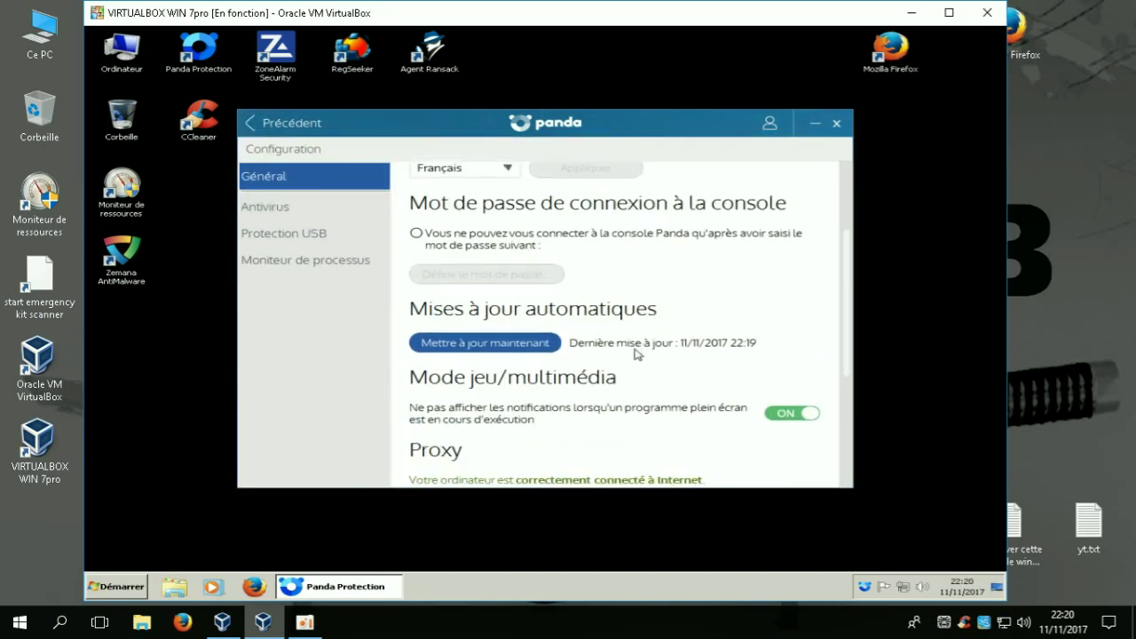
pyautogui.click(327, 213)
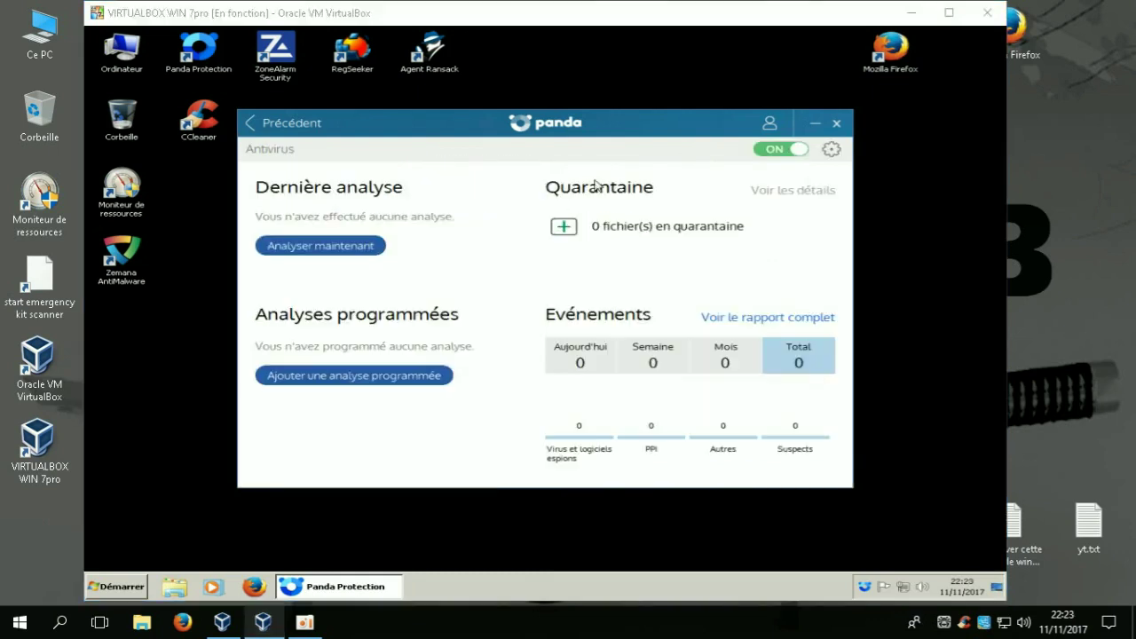